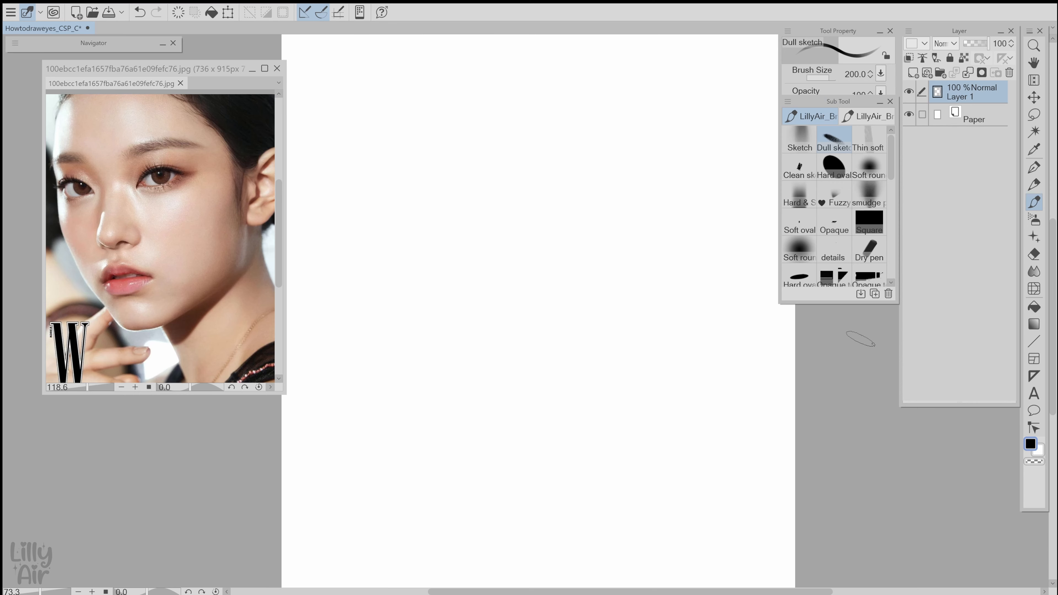
- Choose a dark red drawing colour for marking up the reference photo
key(bracketleft)
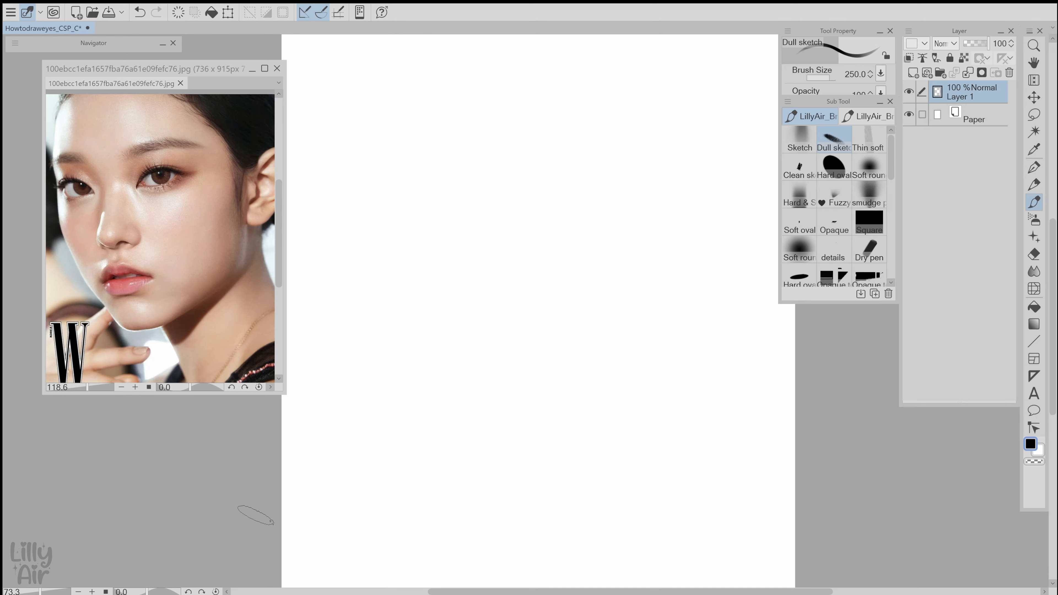
key(c)
click(95, 223)
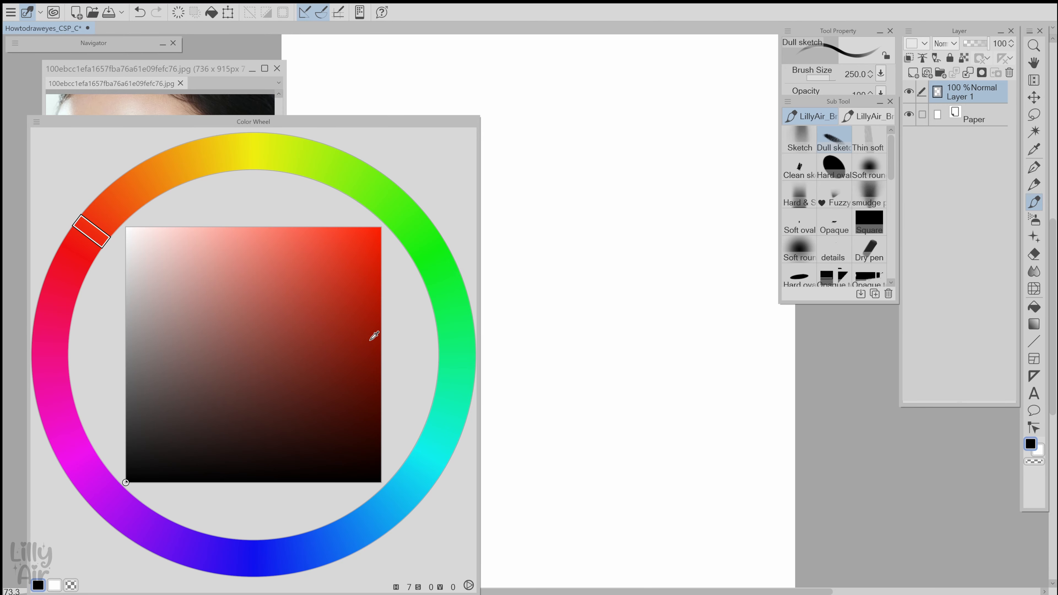
click(77, 267)
drag(372, 336, 381, 335)
key(c)
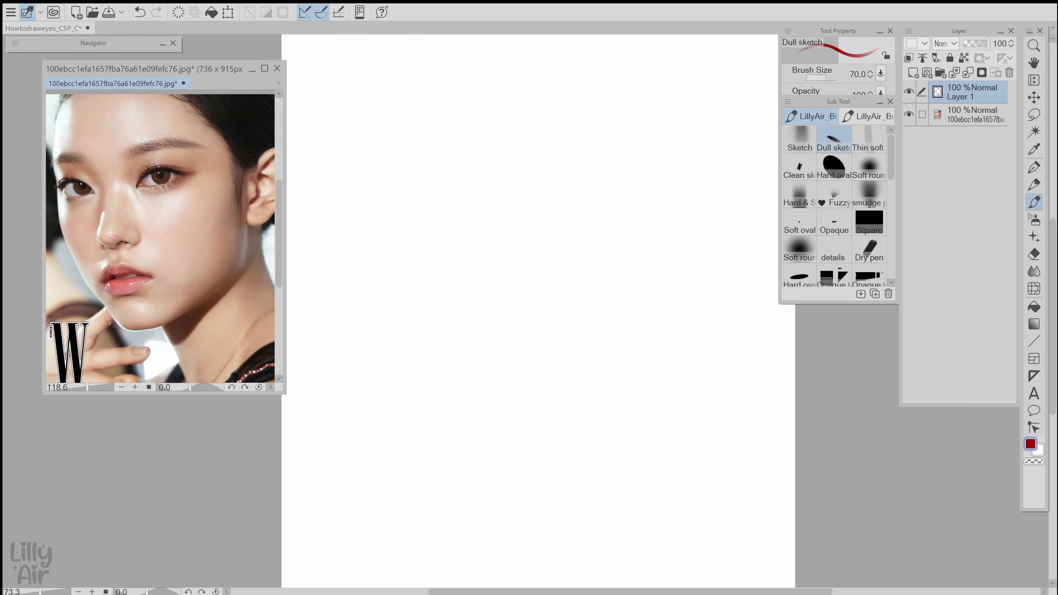
- Draw a vertical centre line down the face and a line across the eyebrows on the reference photo
scroll(112, 205, down, 1)
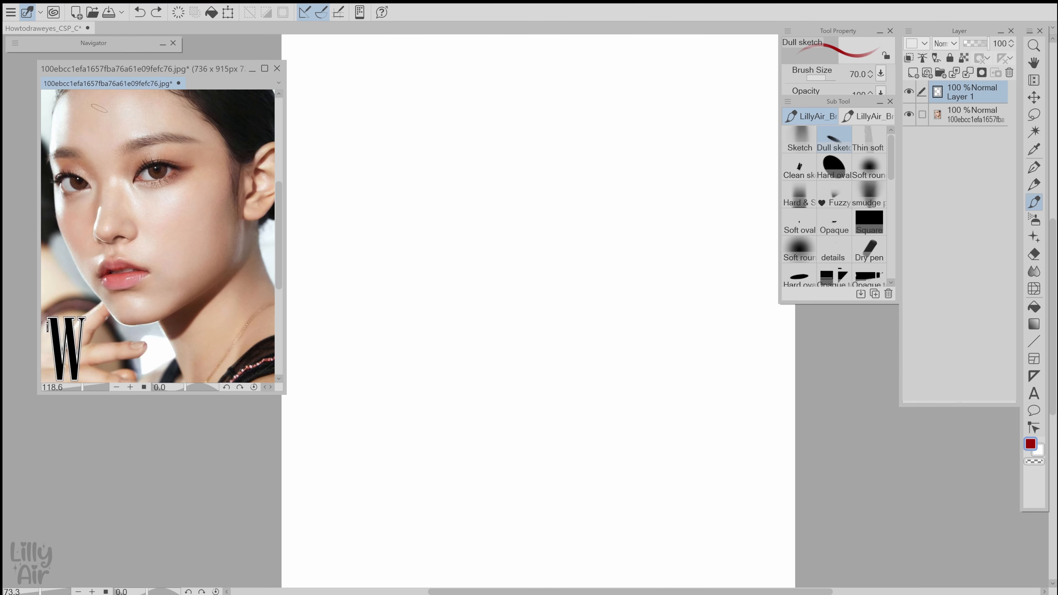
mouse_move(99, 111)
mouse_down()
mouse_move(105, 229)
mouse_move(124, 286)
mouse_up()
key(ctrl+z)
key(ctrl+z)
drag(96, 119, 132, 323)
key(ctrl+z)
drag(62, 153, 172, 136)
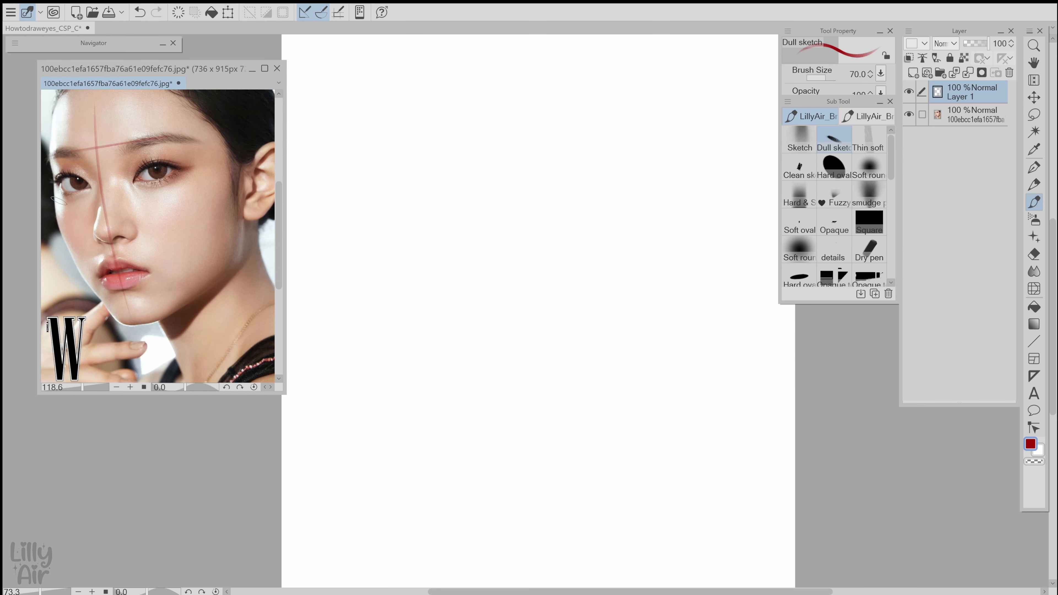
- Draw a guideline under the eyes and slanted lines at the inner and outer eye corners on the reference photo
drag(132, 193, 178, 186)
drag(86, 164, 99, 203)
drag(114, 150, 129, 195)
drag(55, 182, 57, 200)
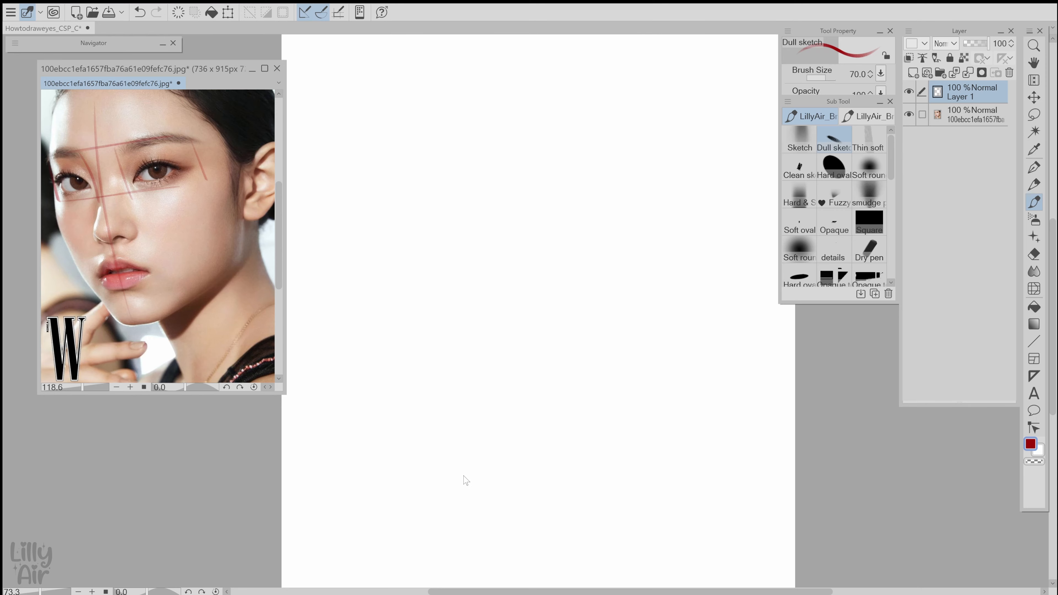
- Return to the blank canvas and sketch a large black circle for the head with the Dull sketch brush
click(848, 398)
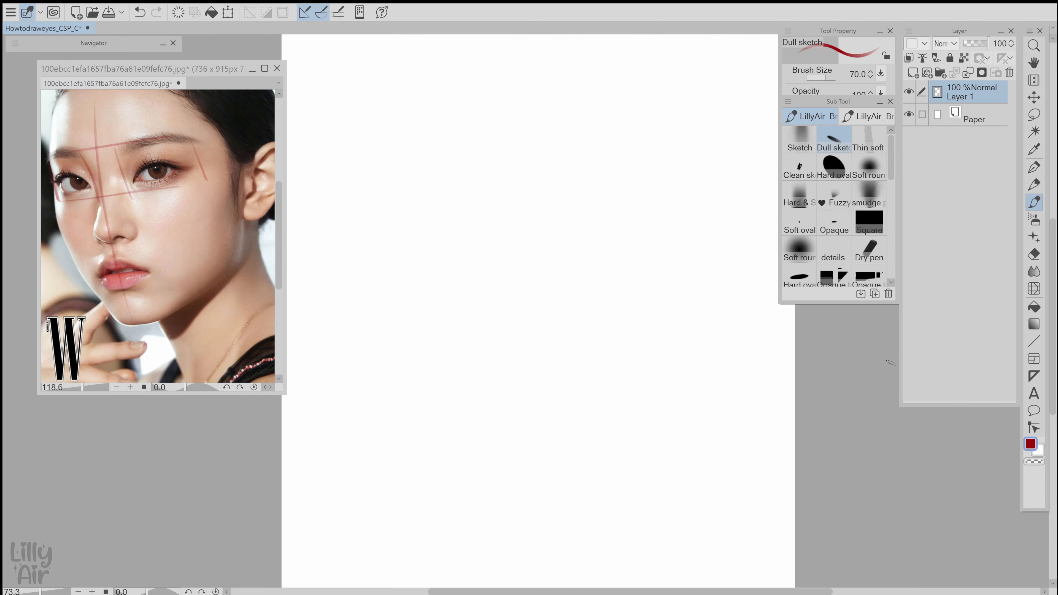
key(c)
click(705, 465)
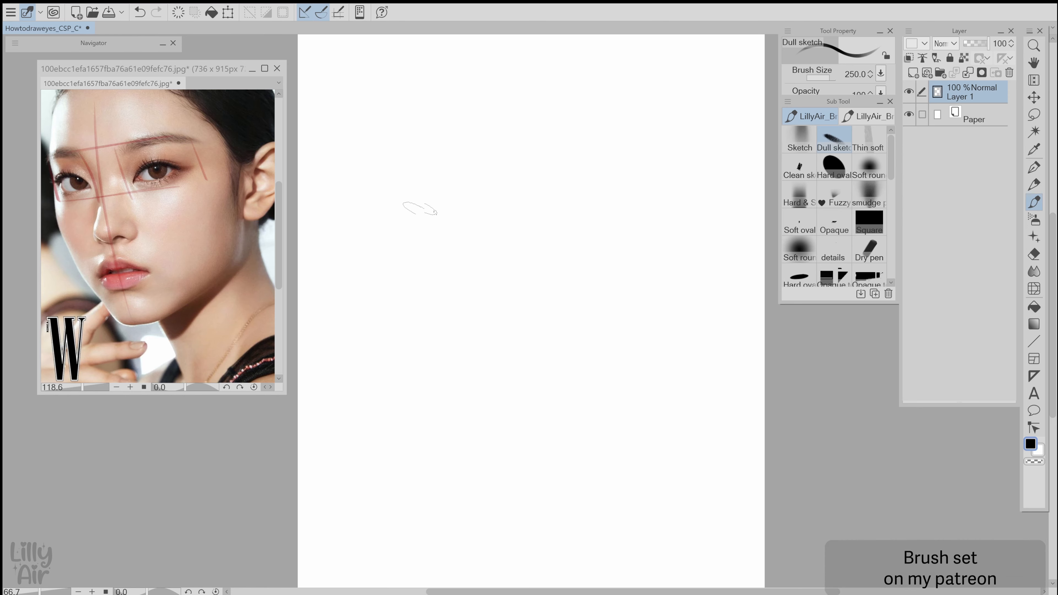
mouse_move(498, 133)
mouse_down()
mouse_move(512, 320)
mouse_move(542, 134)
mouse_up()
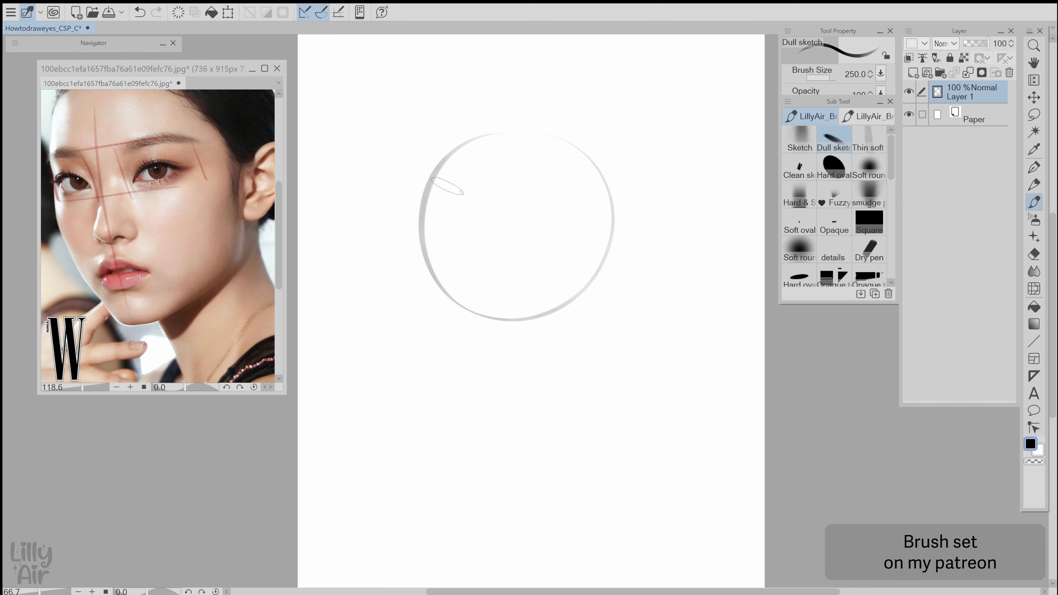
- Sketch a curved vertical centre line down to the chin and two horizontal guidelines for the brows and lower eyes
key(bracketleft)
mouse_move(481, 142)
mouse_down()
mouse_move(486, 289)
mouse_move(510, 396)
mouse_up()
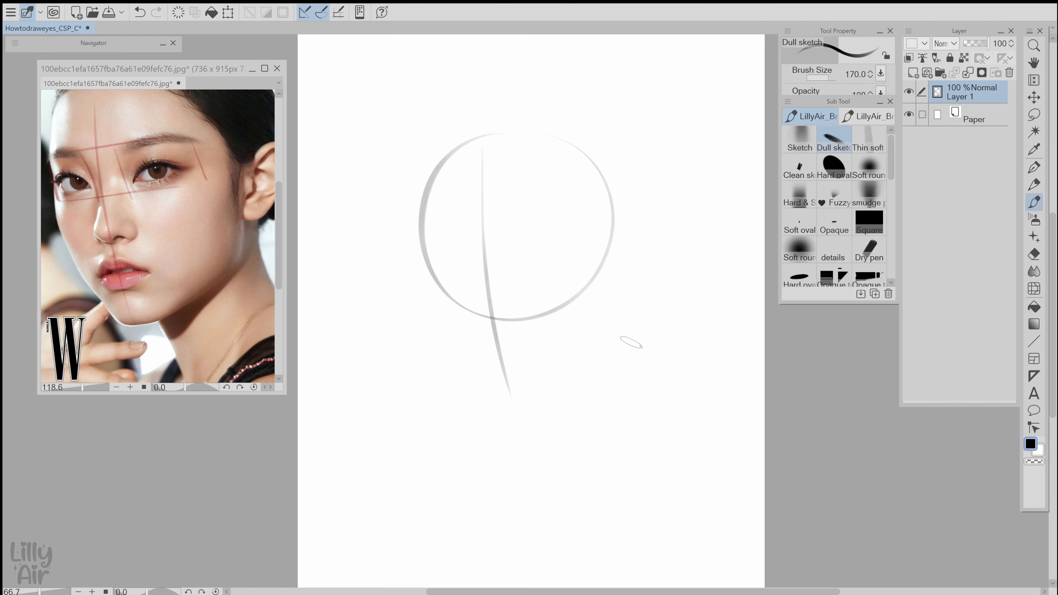
key(bracketright)
drag(425, 220, 608, 210)
drag(428, 282, 588, 275)
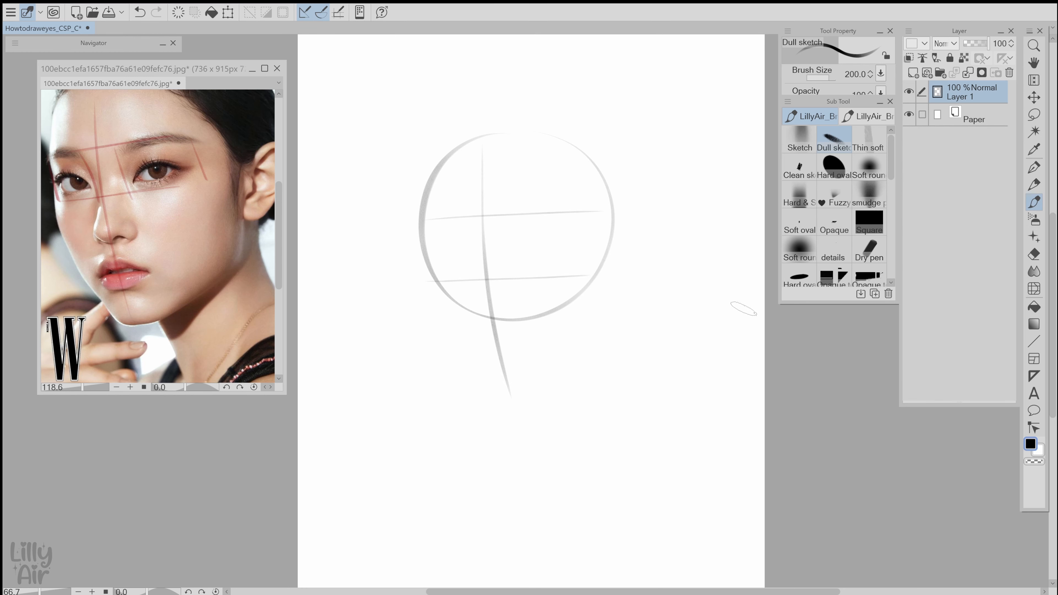
key(ctrl+z)
mouse_move(426, 275)
mouse_down()
mouse_move(615, 264)
mouse_move(525, 270)
mouse_move(604, 268)
mouse_up()
key(ctrl+z)
- Add a new layer and sketch the left eye's box between the two horizontal guidelines
click(130, 140)
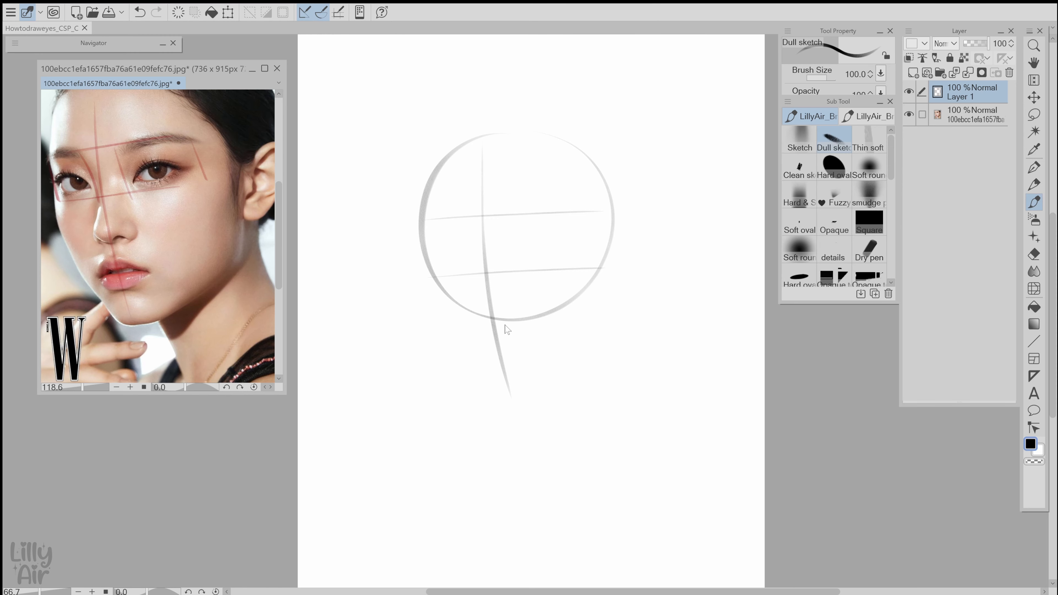
click(833, 368)
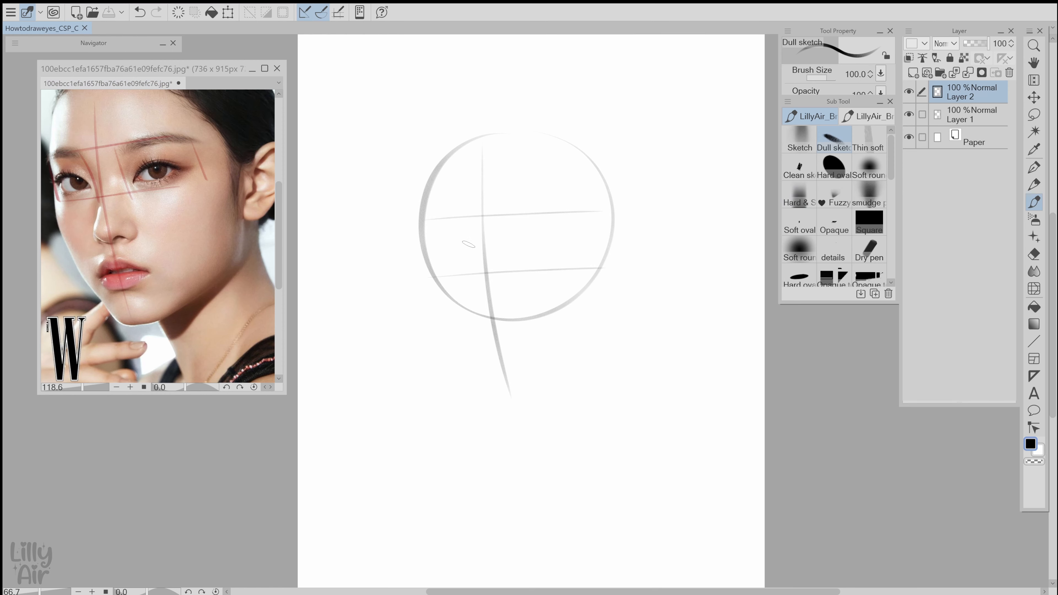
key(bracketright)
drag(459, 220, 476, 259)
mouse_move(427, 220)
mouse_down()
mouse_move(454, 217)
mouse_move(433, 272)
mouse_move(484, 274)
mouse_up()
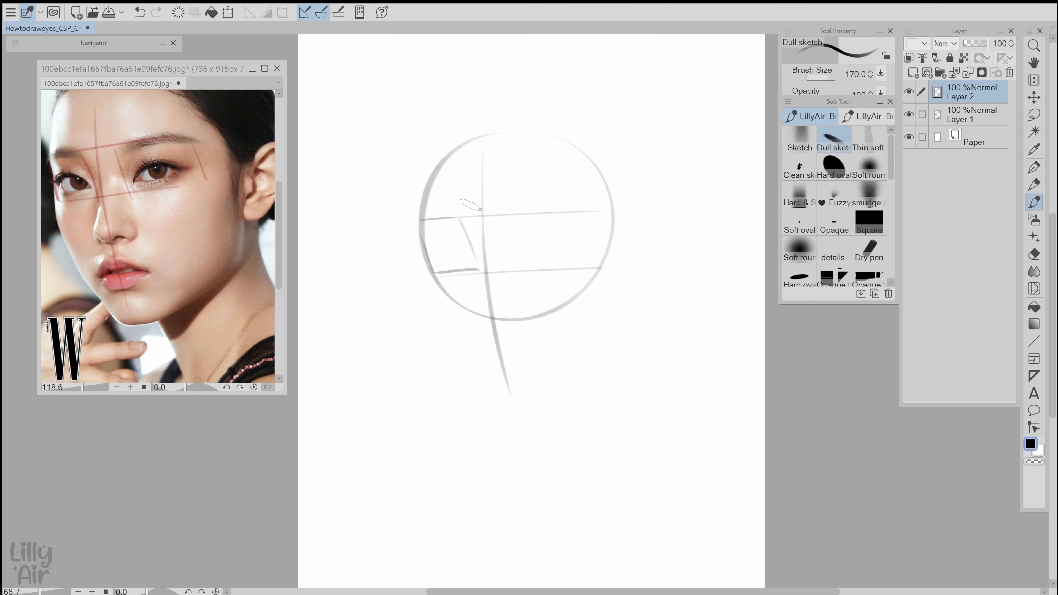
- Sketch the right eye's box with slanted sides and a base line between the horizontal guidelines
drag(501, 219, 517, 263)
mouse_move(496, 216)
mouse_down()
mouse_move(558, 212)
mouse_move(581, 253)
mouse_up()
key(ctrl+z)
drag(569, 215, 583, 260)
drag(511, 267, 593, 265)
- Sketch the inner eye construction shapes inside both eye boxes, undoing the strokes that miss
click(196, 69)
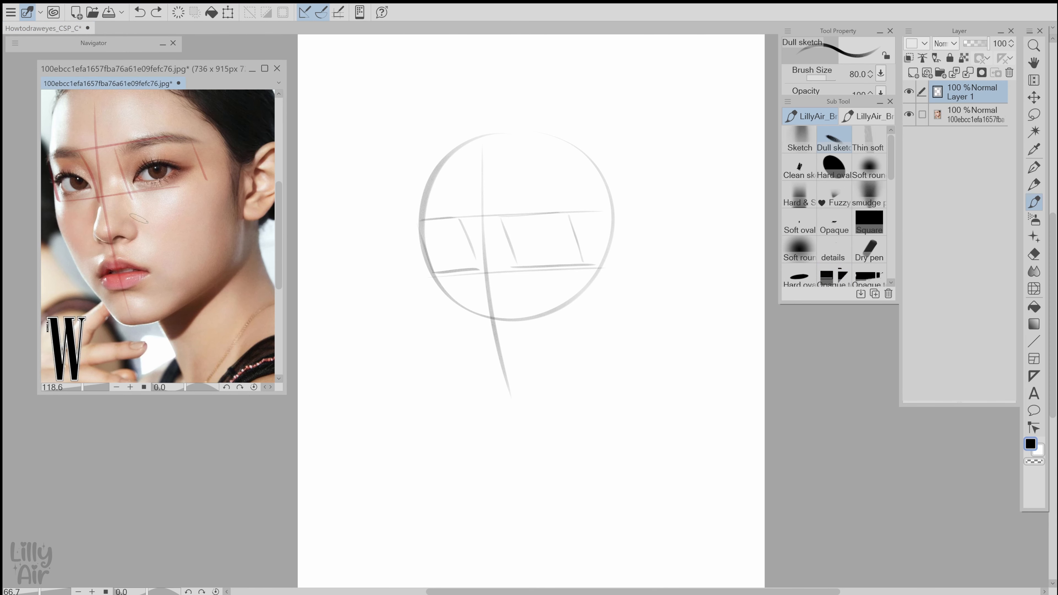
click(437, 266)
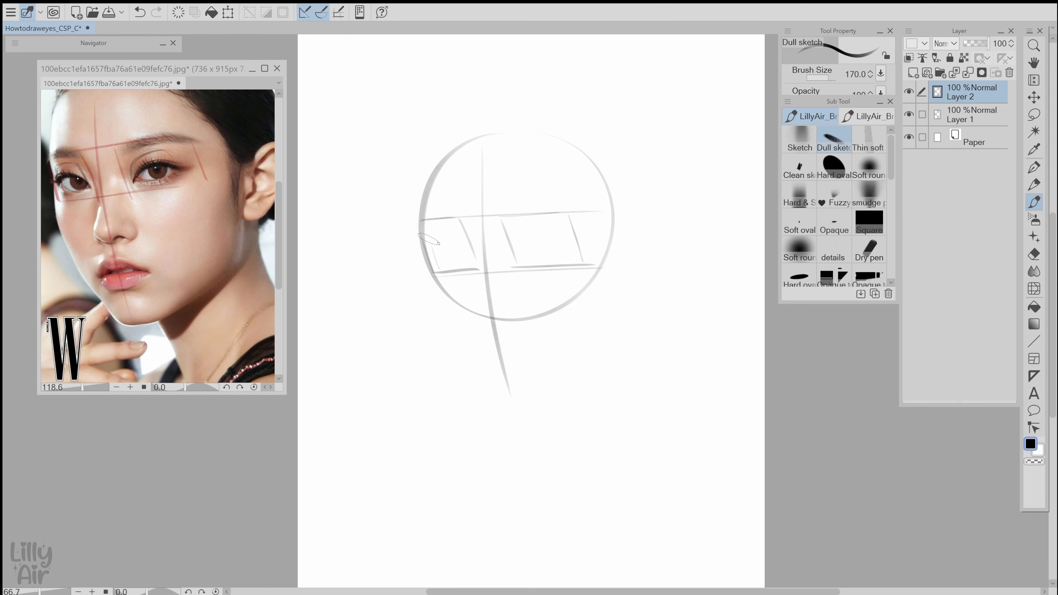
mouse_move(440, 270)
mouse_down()
mouse_move(432, 244)
mouse_move(453, 234)
mouse_move(468, 262)
mouse_up()
mouse_move(517, 236)
mouse_down()
mouse_move(527, 262)
mouse_move(551, 229)
mouse_move(568, 263)
mouse_up()
key(ctrl+z)
key(ctrl+z)
key(ctrl+z)
- Mark the iris of the left eye on the reference photo and sketch both irises on a new canvas layer
click(89, 193)
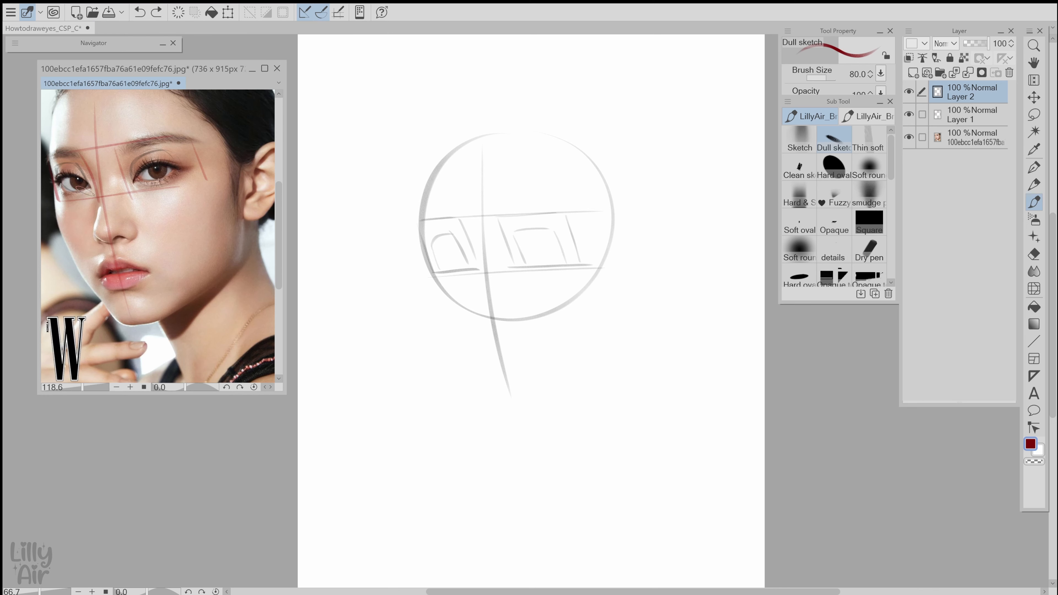
drag(78, 179, 87, 188)
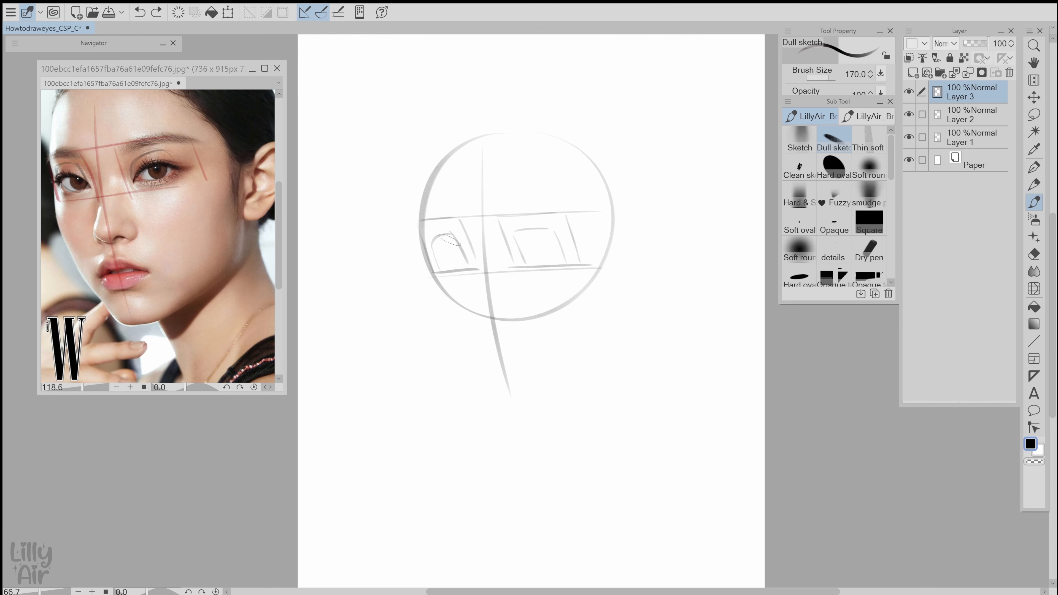
mouse_move(458, 241)
mouse_down()
mouse_move(447, 260)
mouse_move(463, 267)
mouse_up()
mouse_move(541, 239)
mouse_down()
mouse_move(545, 260)
mouse_move(535, 247)
mouse_move(562, 247)
mouse_up()
key(ctrl+z)
- Sketch the upper lash lines and eyebrow strokes over both eyes on new layers
key(ctrl+shift+n)
key(bracketleft)
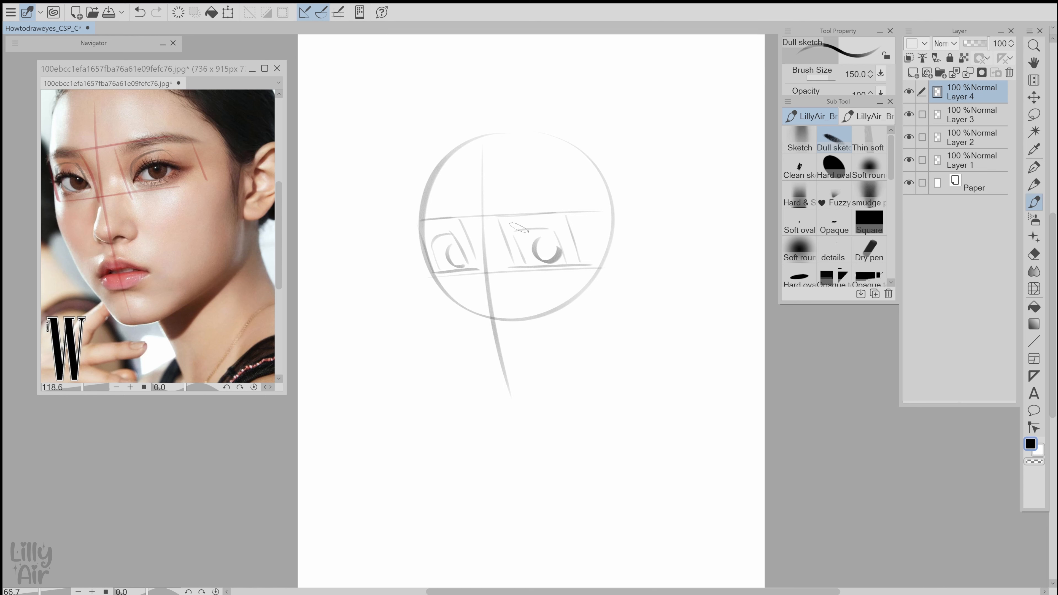
key(bracketright)
drag(465, 265, 424, 250)
key(ctrl+z)
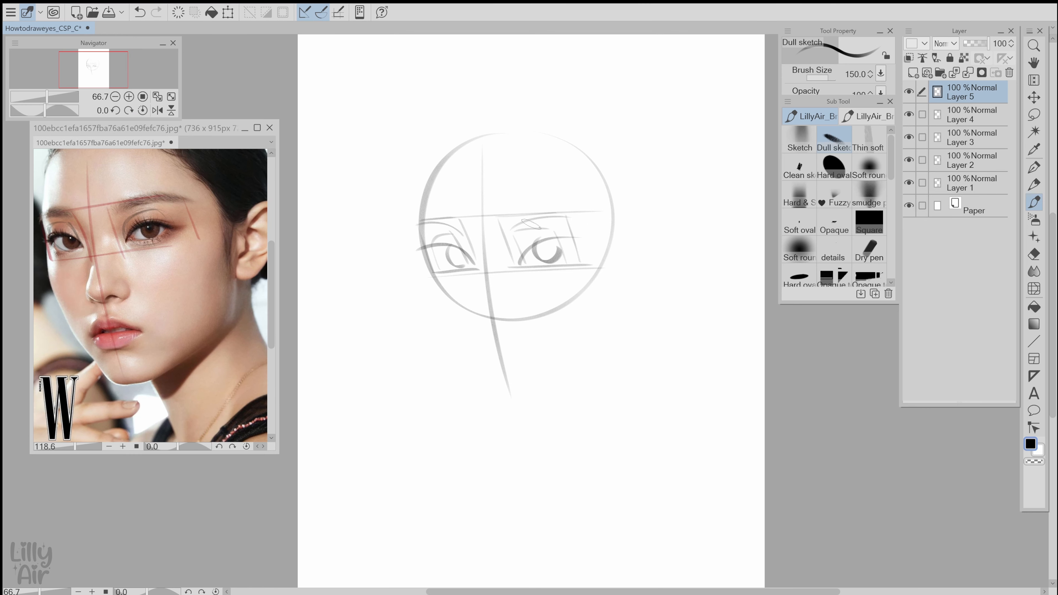
drag(519, 225, 581, 216)
- Lower the opacity of Layer 1 with the head construction lines to 43%
key(alt+bracketleft)
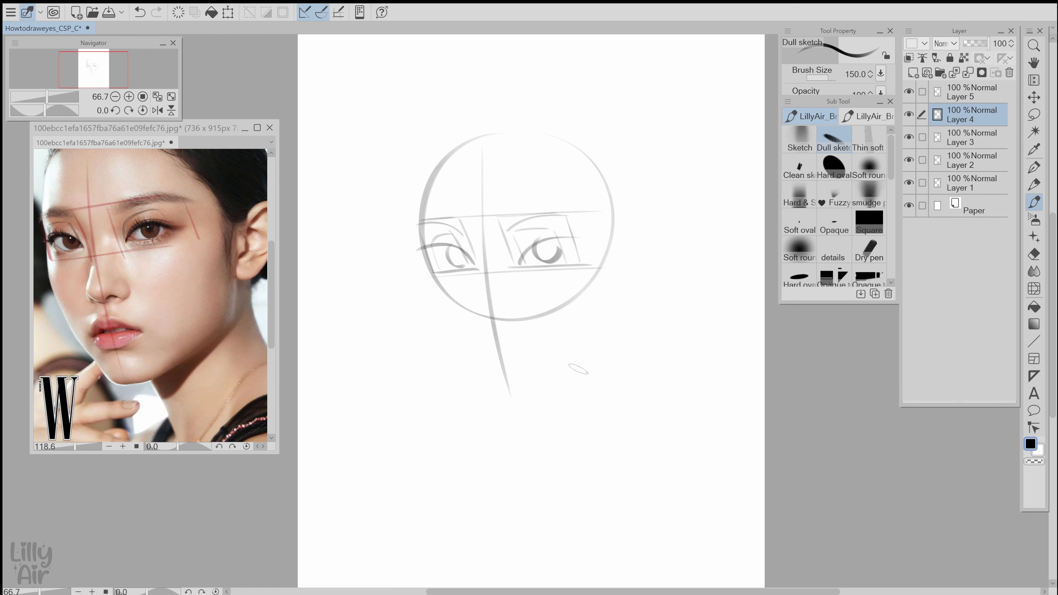
click(969, 186)
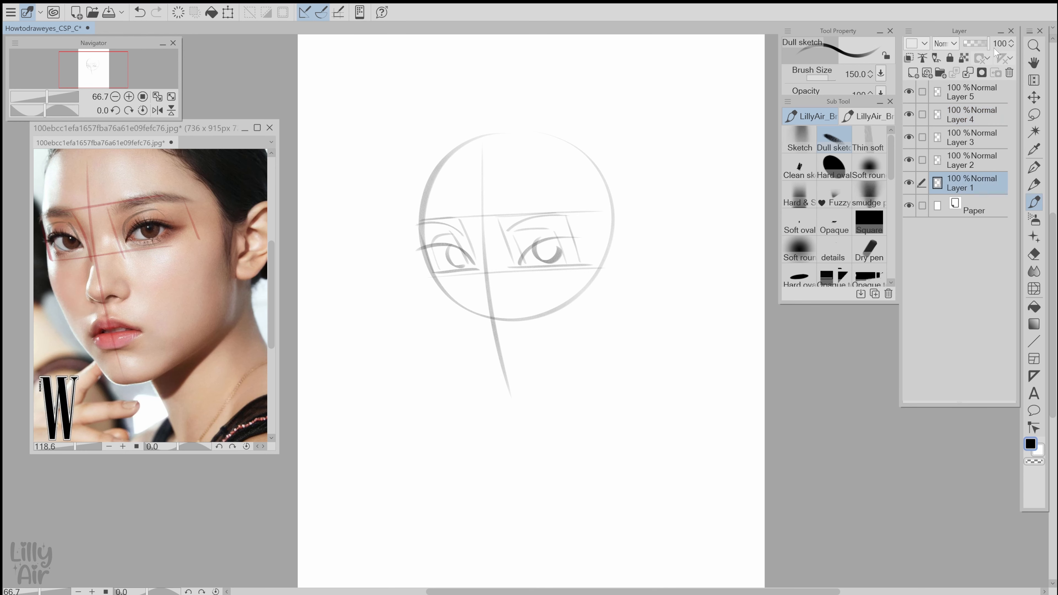
click(975, 46)
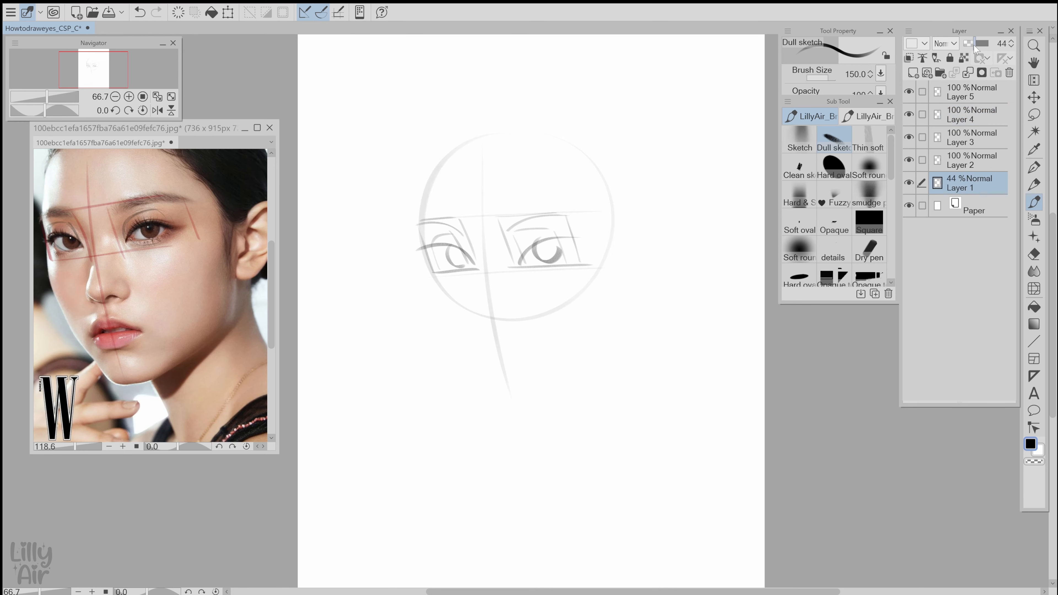
- Sketch the nose tip and the lips along the centre line on Layer 4
click(975, 118)
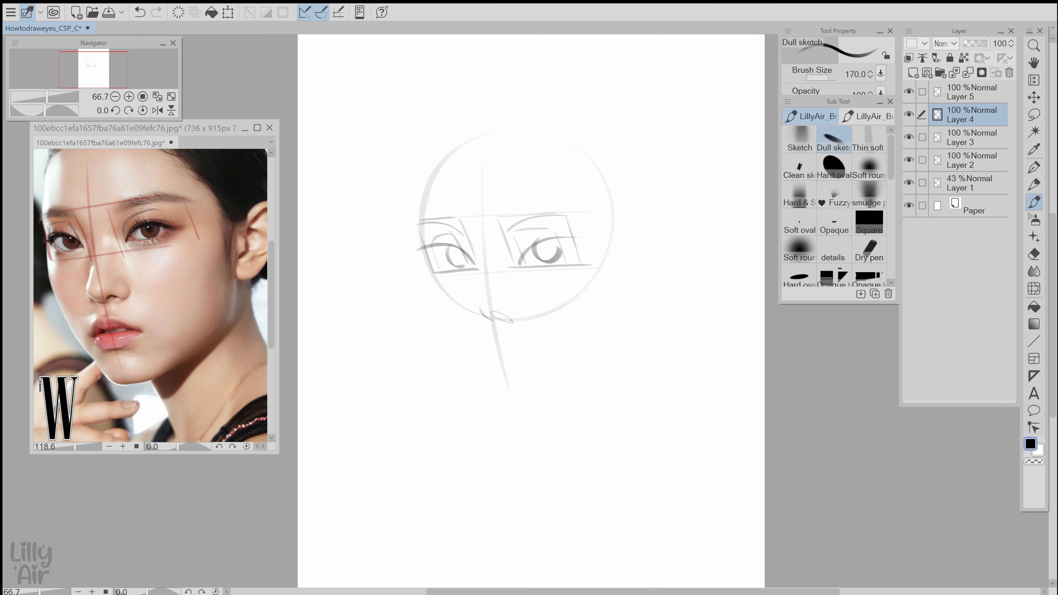
mouse_move(495, 317)
mouse_down()
mouse_move(499, 342)
mouse_move(513, 343)
mouse_up()
key(e)
key(p)
- Add a new layer and sketch both sides of the jaw meeting at the pointed chin
key(ctrl+shift+n)
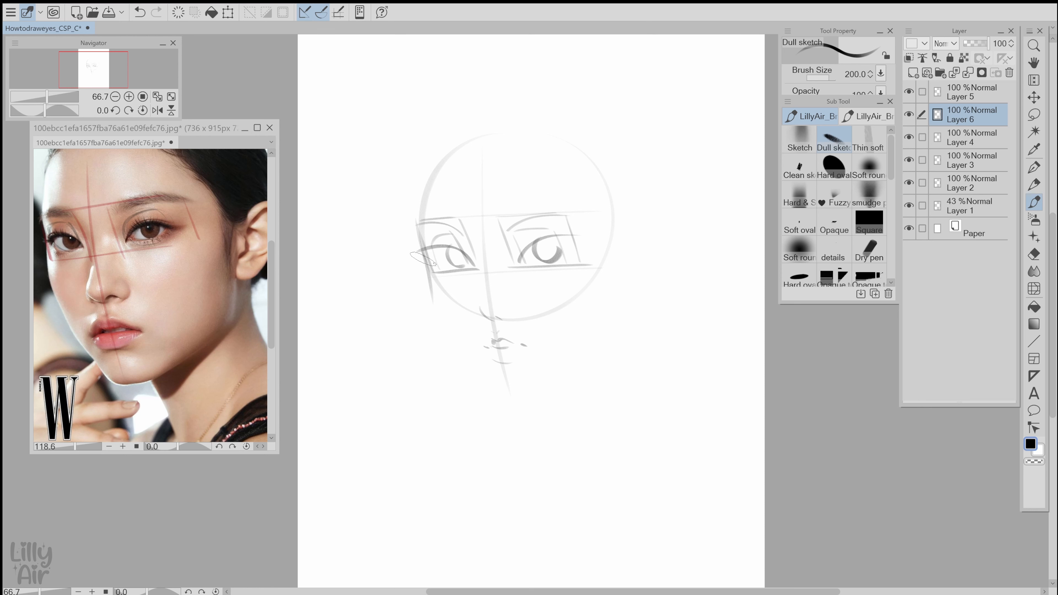
mouse_move(437, 315)
mouse_down()
mouse_move(486, 381)
mouse_move(512, 393)
mouse_up()
key(ctrl+z)
drag(589, 323, 513, 390)
key(ctrl+z)
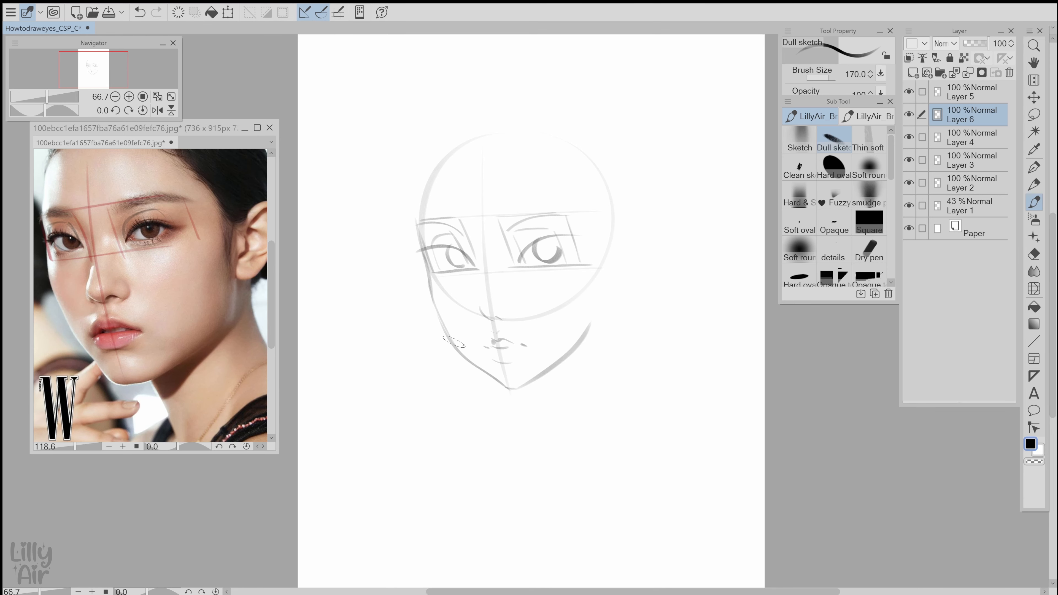
- Sketch the face's left contour along the cheek and up the forehead
drag(461, 355, 430, 288)
drag(420, 241, 436, 174)
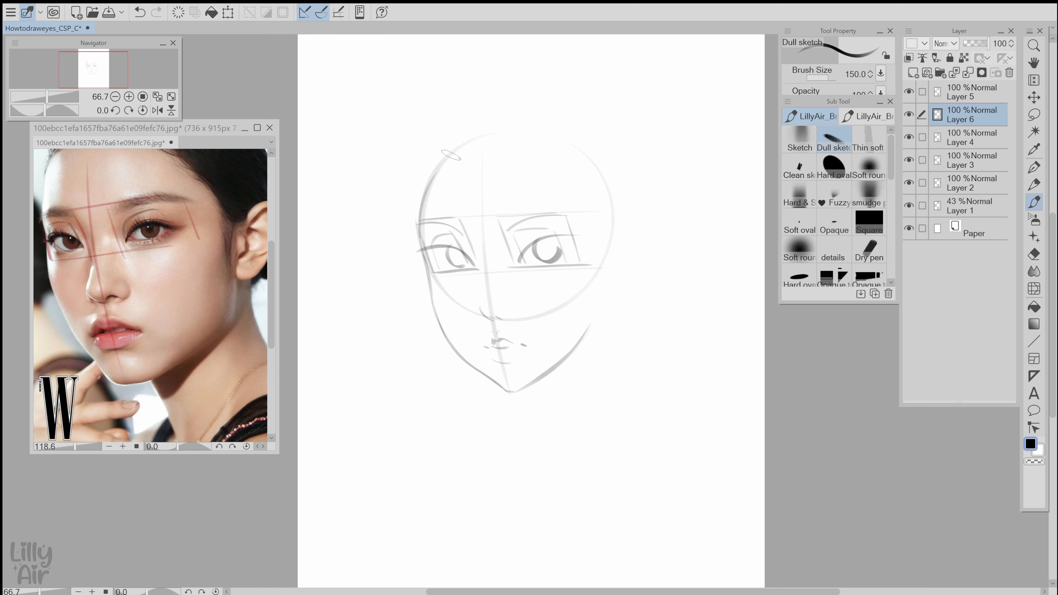
key(ctrl+z)
drag(417, 222, 453, 152)
- Soften the left cheek line with the eraser in the mirrored view, restore the view and redraw the cheek down to the chin
key(h)
key(e)
mouse_move(621, 306)
mouse_down()
mouse_move(569, 383)
mouse_move(580, 377)
mouse_up()
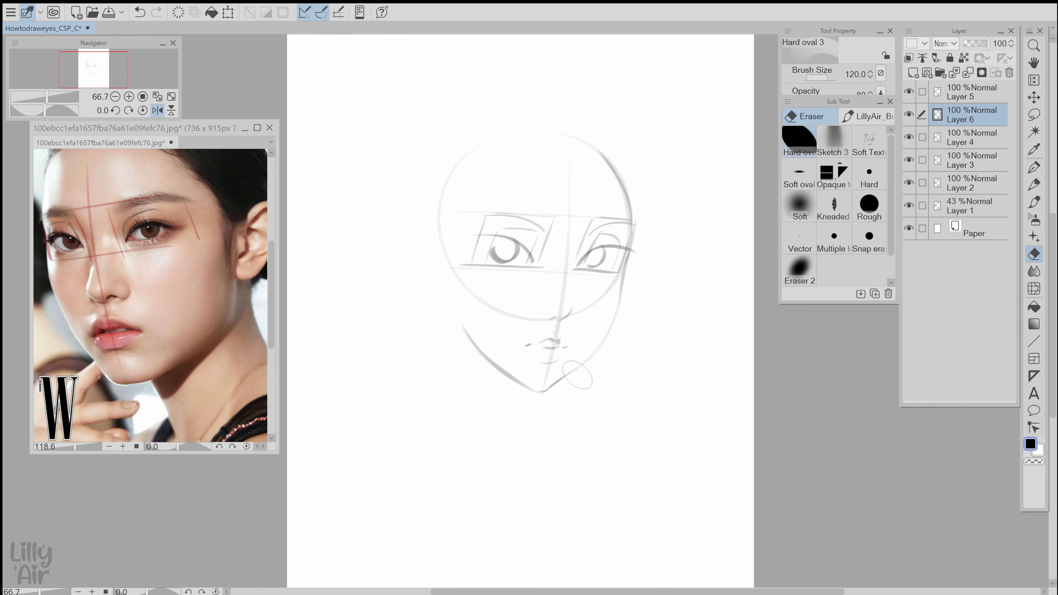
key(h)
key(b)
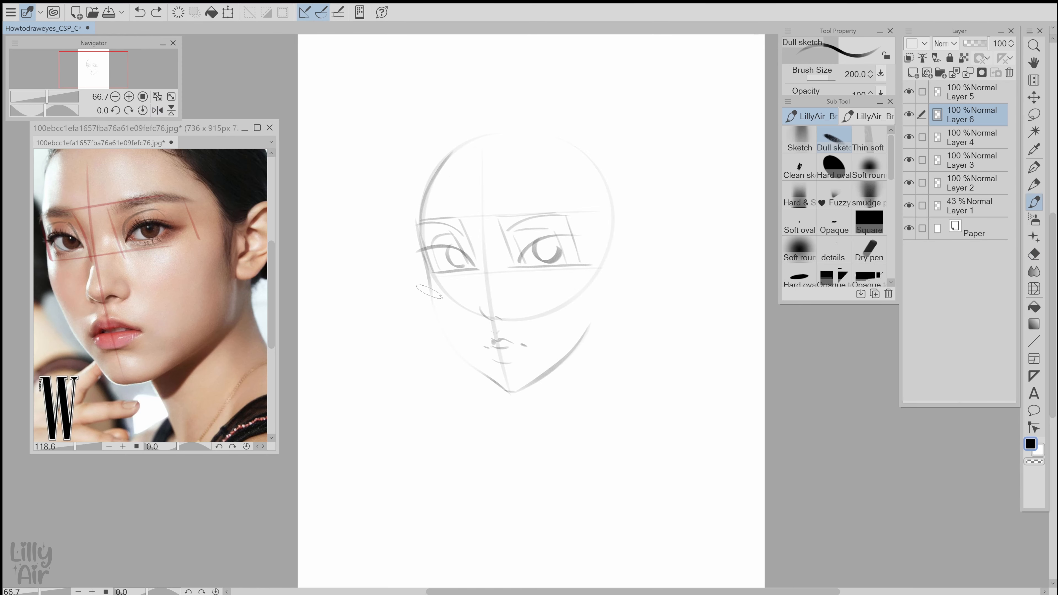
key(ctrl+z)
drag(431, 292, 500, 385)
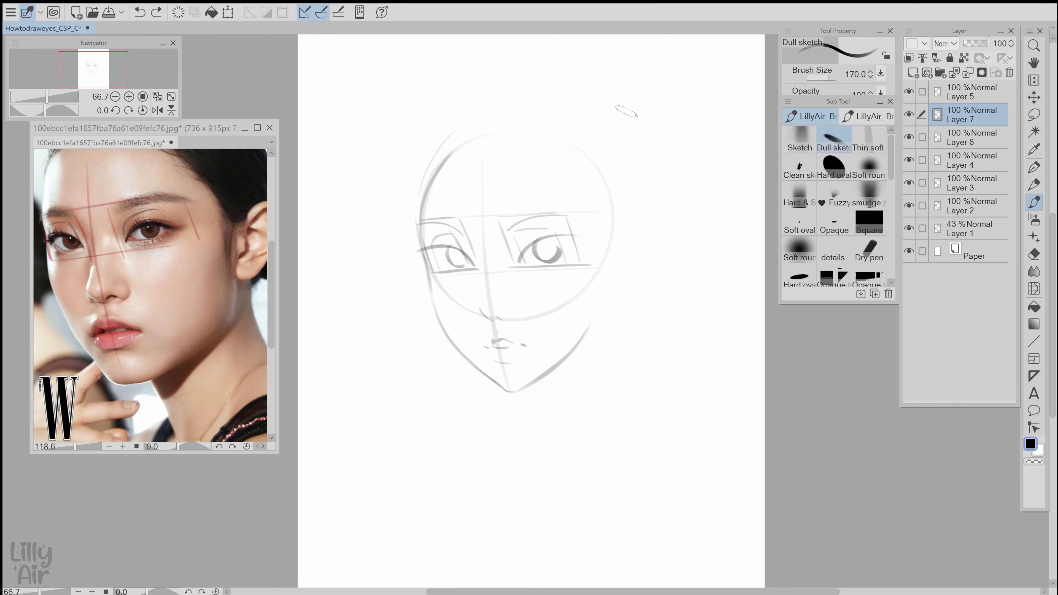
- Sketch the outer skull contour, the ear and both sides of the neck on Layer 7
mouse_move(558, 109)
mouse_down()
mouse_move(634, 211)
mouse_move(637, 269)
mouse_move(608, 293)
mouse_up()
drag(618, 255, 613, 409)
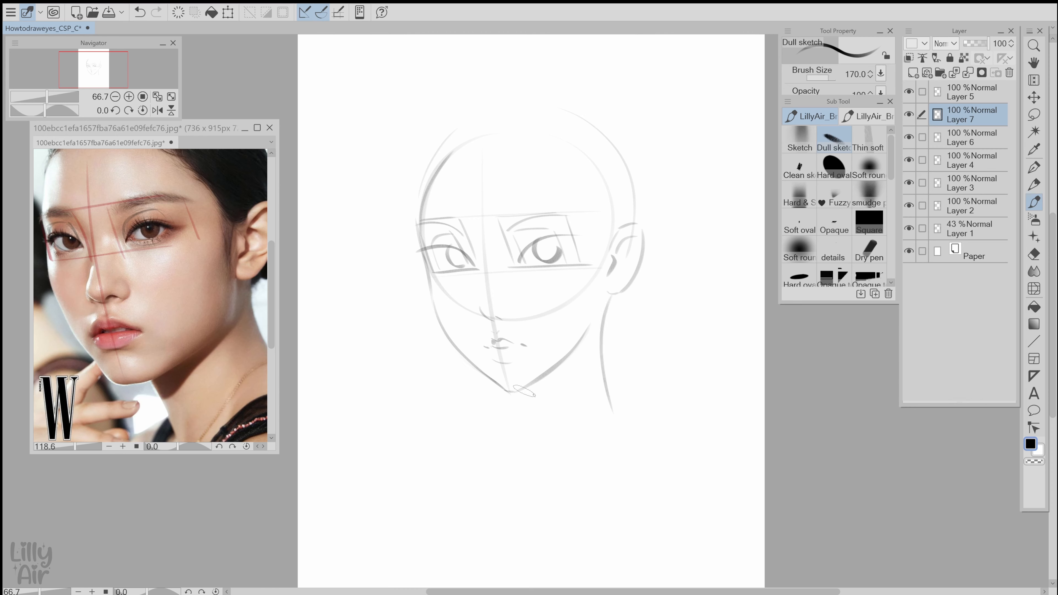
drag(523, 393, 532, 448)
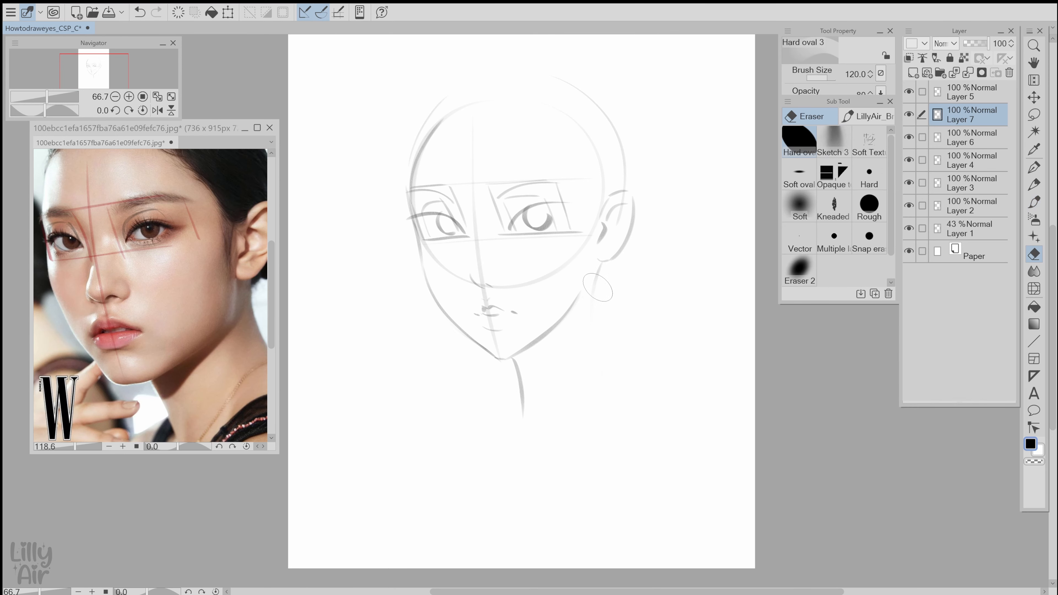
- Sketch the two shoulder lines sloping outward from the neck
key(b)
drag(619, 392, 704, 542)
drag(619, 392, 704, 544)
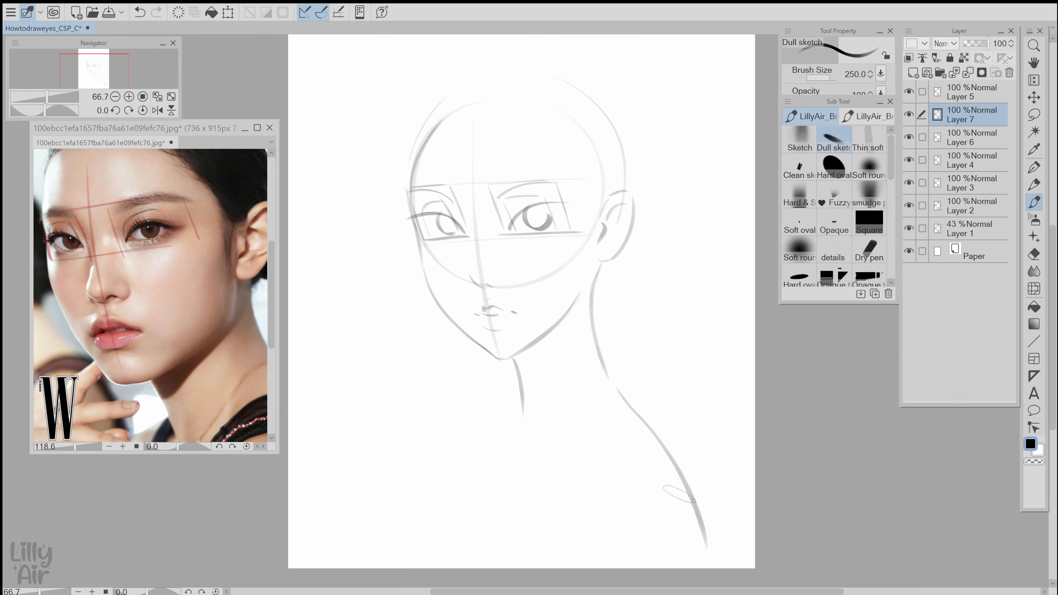
key(ctrl+z)
drag(523, 473, 527, 487)
drag(519, 425, 423, 500)
drag(500, 334, 506, 363)
- Sketch the hairline on Layer 8, curving from the top of the forehead down to the ear
key(bracketleft)
mouse_move(521, 158)
mouse_down()
mouse_move(438, 177)
mouse_move(517, 152)
mouse_up()
mouse_move(483, 154)
mouse_down()
mouse_move(506, 154)
mouse_move(615, 252)
mouse_up()
drag(588, 236, 629, 224)
key(ctrl+z)
drag(509, 157, 587, 231)
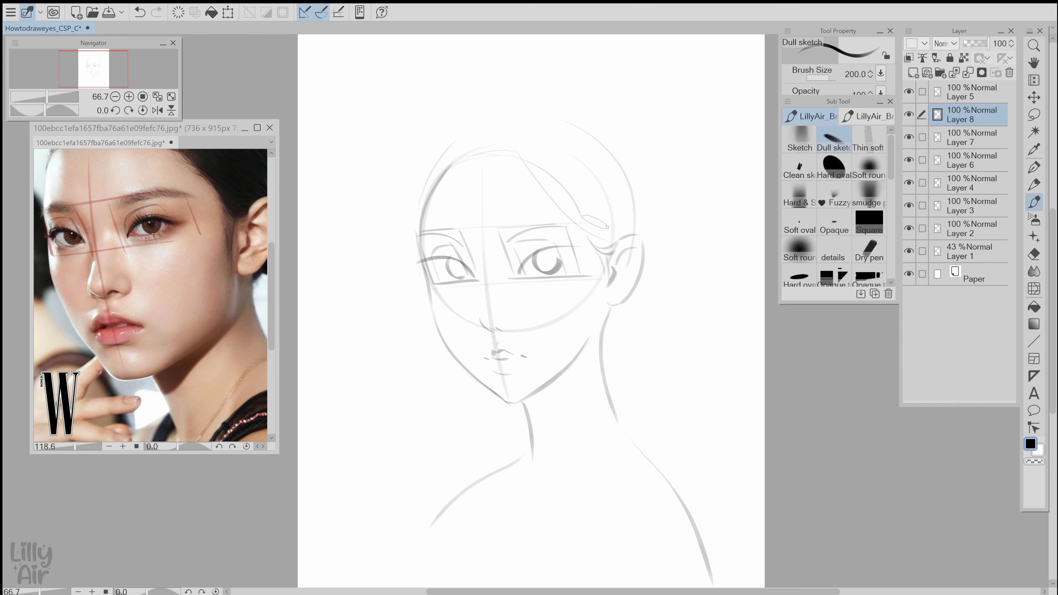
key(ctrl+z)
drag(502, 144, 608, 234)
key(ctrl+z)
drag(555, 198, 604, 231)
- Sketch the outline of long hair falling from the left of the forehead down to the shoulder
drag(419, 212, 473, 414)
key(ctrl+z)
key(ctrl+z)
mouse_move(411, 191)
mouse_down()
mouse_move(449, 487)
mouse_move(462, 491)
mouse_up()
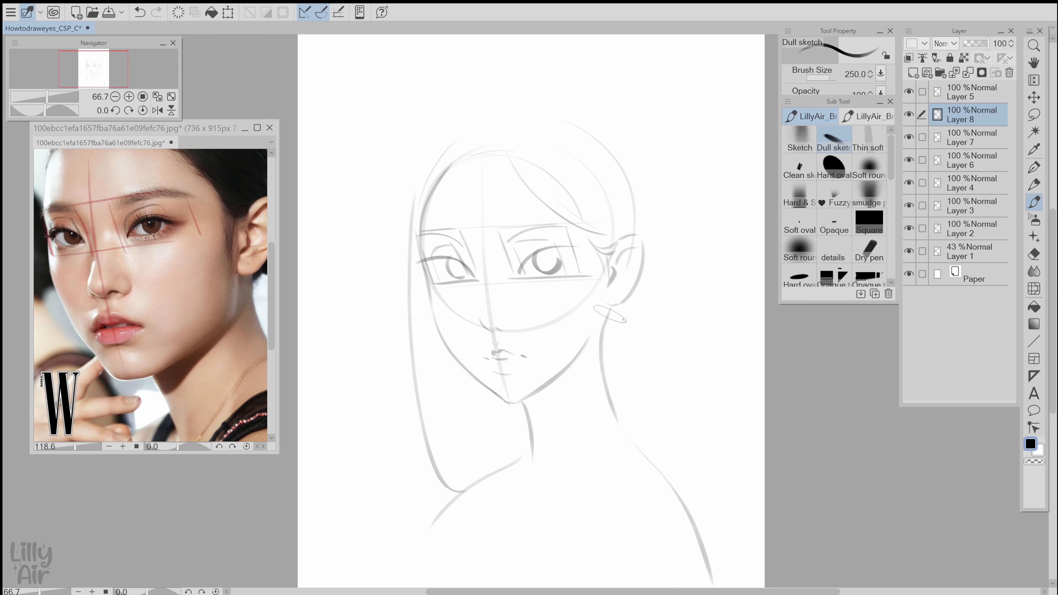
- Sketch a hair strand falling from behind the ear along the side of the neck on Layer 8
drag(616, 318, 615, 405)
key(ctrl+z)
drag(615, 313, 606, 445)
- Sketch the hair parting above the forehead with a smaller brush, redrawing the strokes until the parting meets the hairline
key(bracketleft)
mouse_move(484, 141)
mouse_down()
mouse_move(525, 105)
mouse_move(508, 149)
mouse_move(558, 213)
mouse_up()
key(ctrl+z)
key(ctrl+z)
key(ctrl+z)
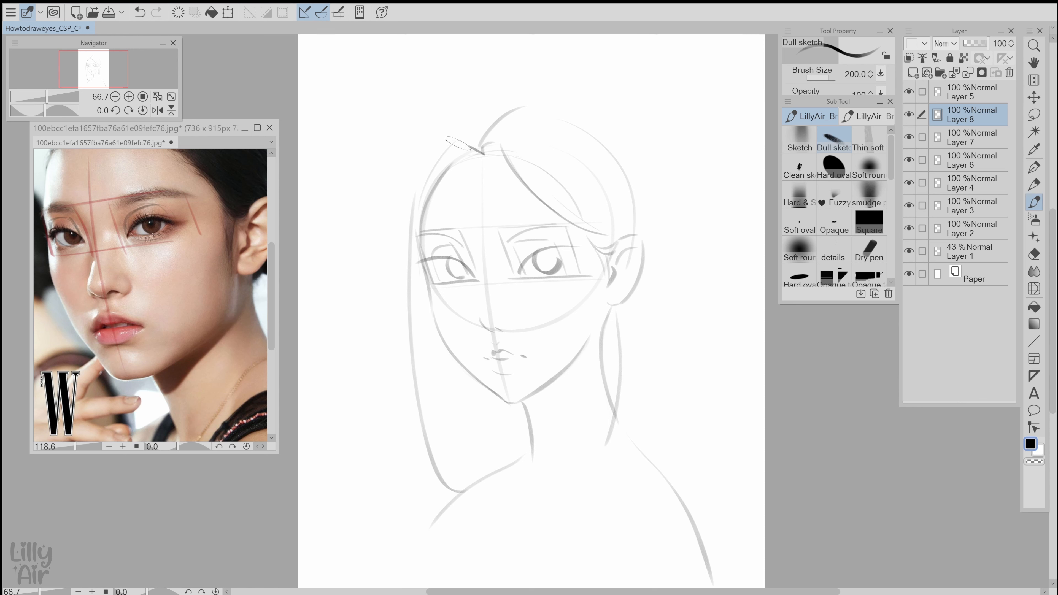
key(ctrl+z)
mouse_move(484, 154)
mouse_down()
mouse_move(470, 143)
mouse_move(416, 218)
mouse_move(443, 190)
mouse_up()
key(ctrl+z)
drag(484, 155, 508, 161)
- Sketch the outer outline of the long hair from the crown down past the ear to the far shoulder
mouse_move(536, 102)
mouse_down()
mouse_move(668, 317)
mouse_move(713, 566)
mouse_up()
mouse_move(498, 100)
mouse_down()
mouse_move(418, 179)
mouse_move(483, 108)
mouse_up()
key(ctrl+z)
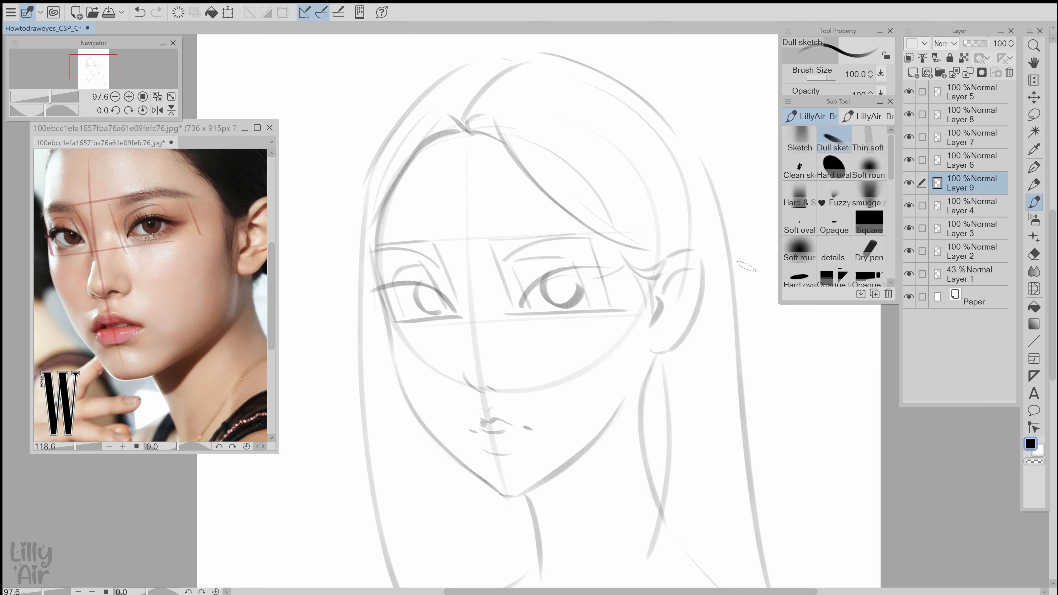
- Draw the upper lid lines of both eyes on Layer 9, using the mirrored view to compare them
mouse_move(381, 298)
mouse_down()
mouse_move(349, 287)
mouse_move(425, 288)
mouse_up()
key(ctrl+z)
key(ctrl+z)
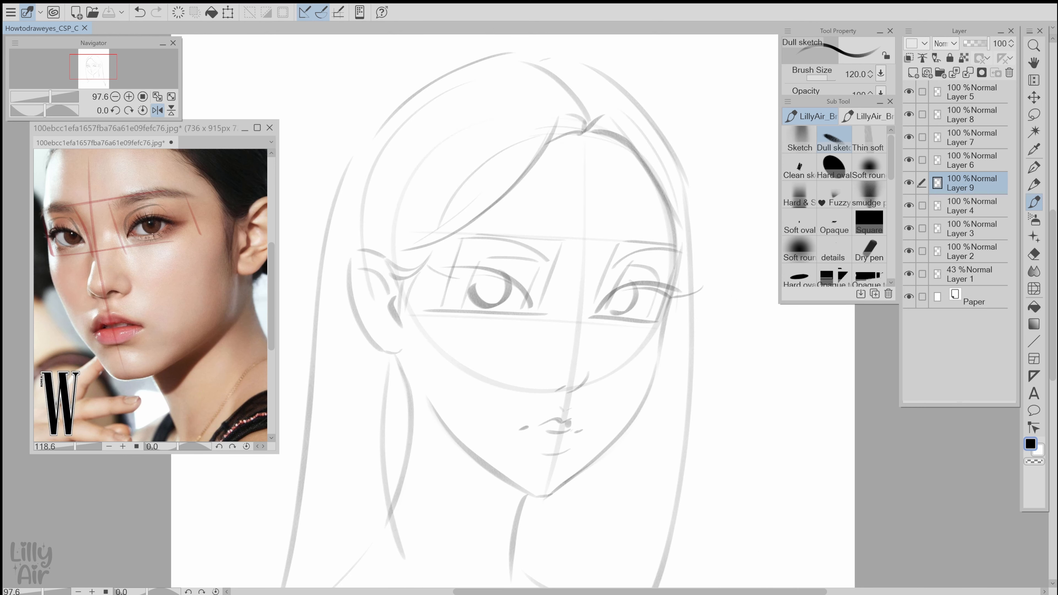
key(ctrl+z)
key(bracketright)
key(bracketright)
drag(511, 282, 460, 277)
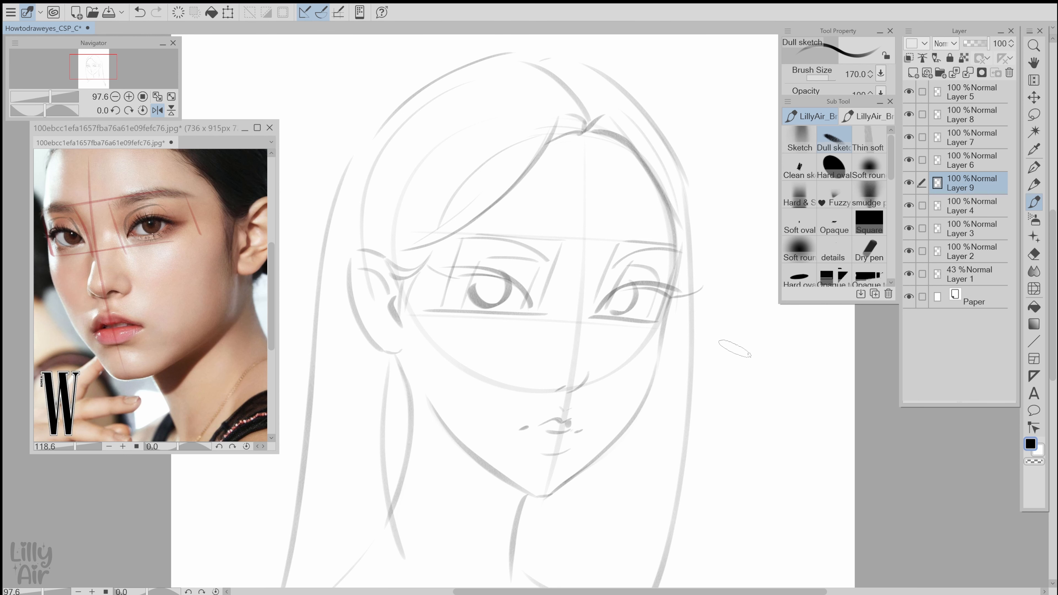
- Restore the unmirrored view and refine the lower lids and outer corners of both eyes with a smaller brush
key(h)
key(bracketleft)
drag(389, 308, 419, 322)
key(ctrl+z)
key(ctrl+z)
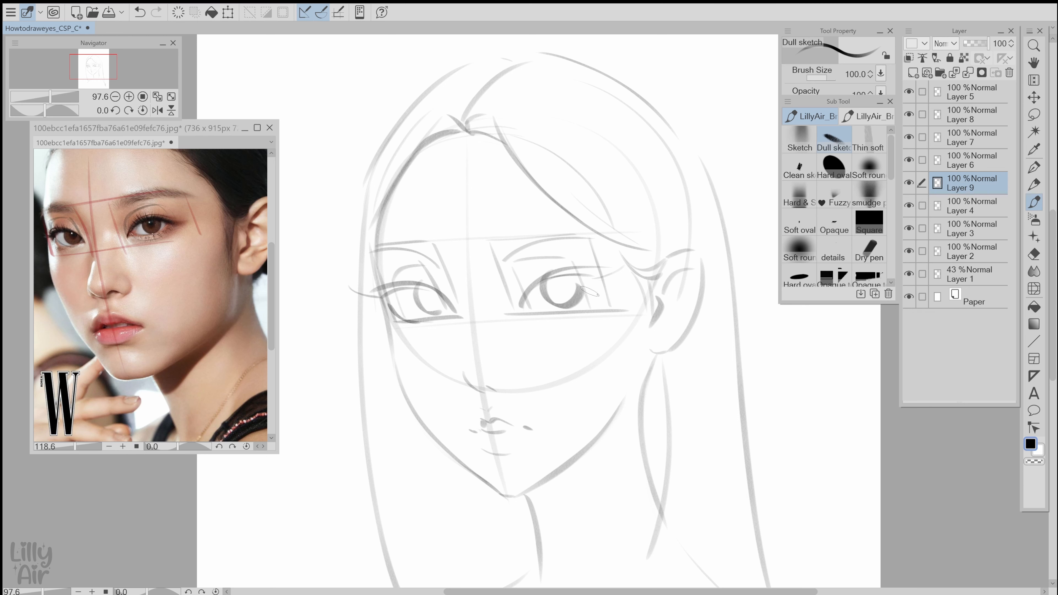
drag(593, 287, 565, 315)
key(ctrl+z)
key(ctrl+z)
key(ctrl+z)
key(ctrl+z)
- Lower the opacity of the iris sketch on Layer 3 to 45% and the guidelines on Layer 2 to 41%
click(970, 228)
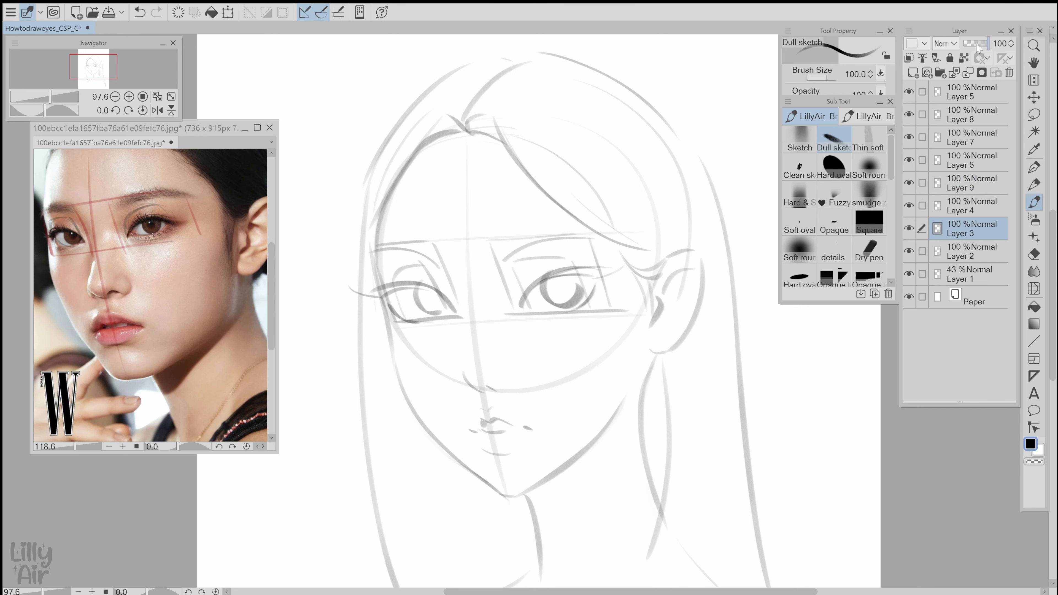
click(977, 46)
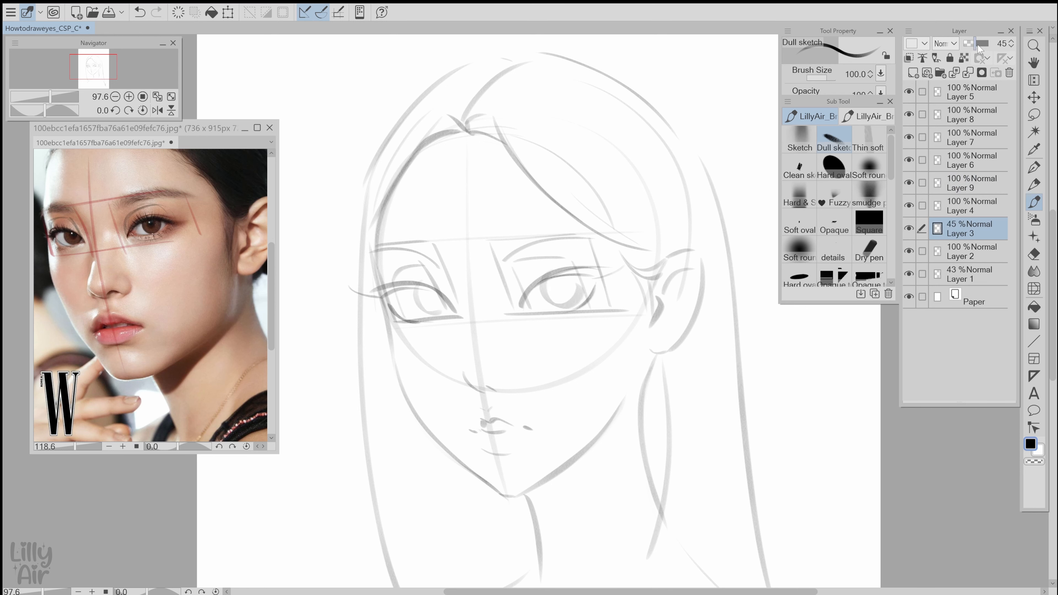
click(974, 212)
click(968, 183)
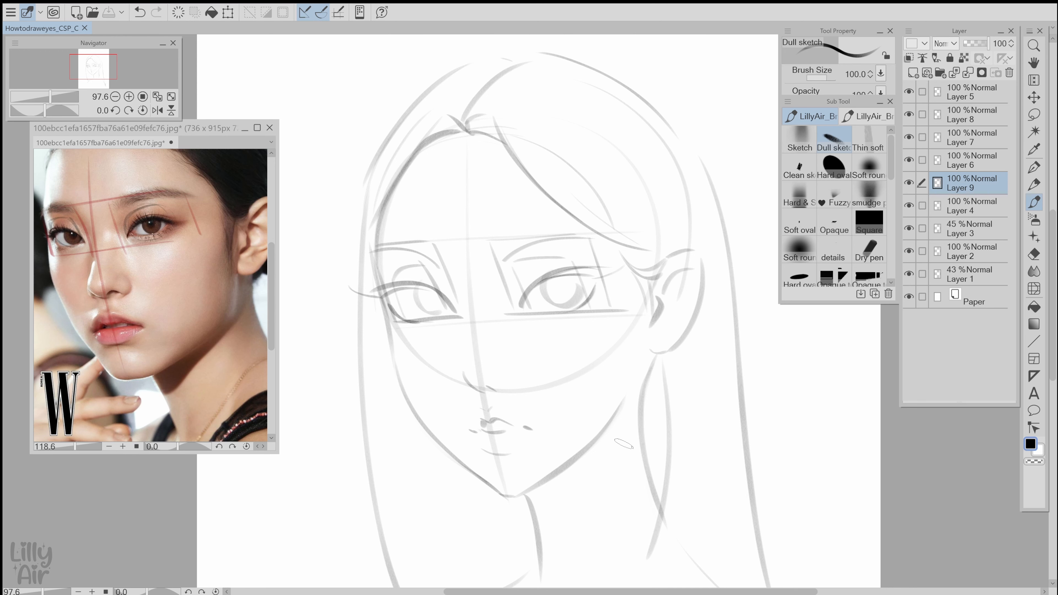
click(909, 252)
click(909, 252)
click(965, 260)
click(974, 45)
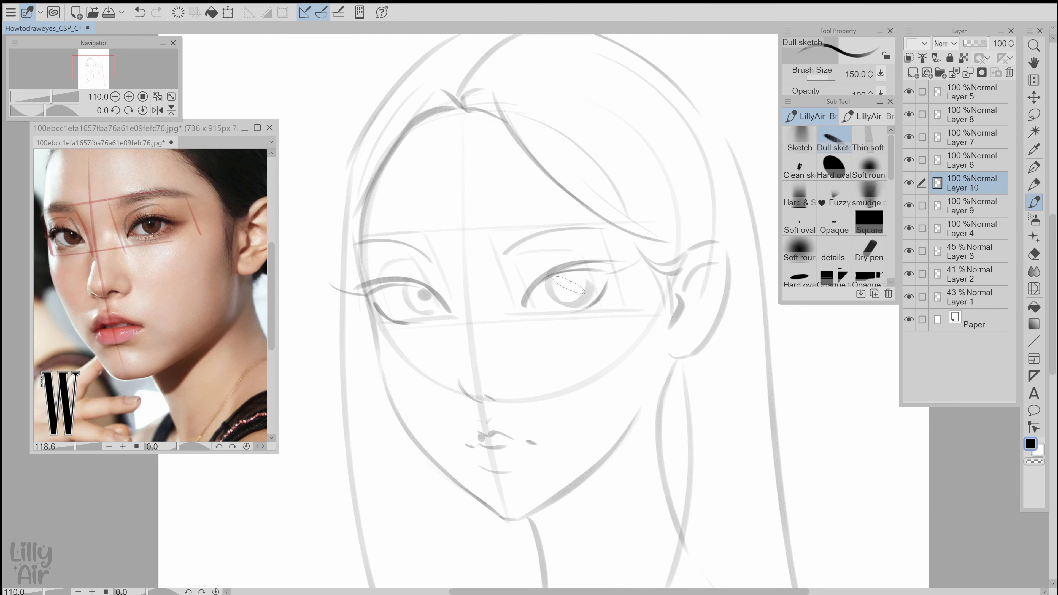
- Draw the pupil of the eye nearer the ear and thicken the other eye's upper lash line on Layer 10
drag(567, 279, 569, 286)
key(])
drag(434, 298, 367, 289)
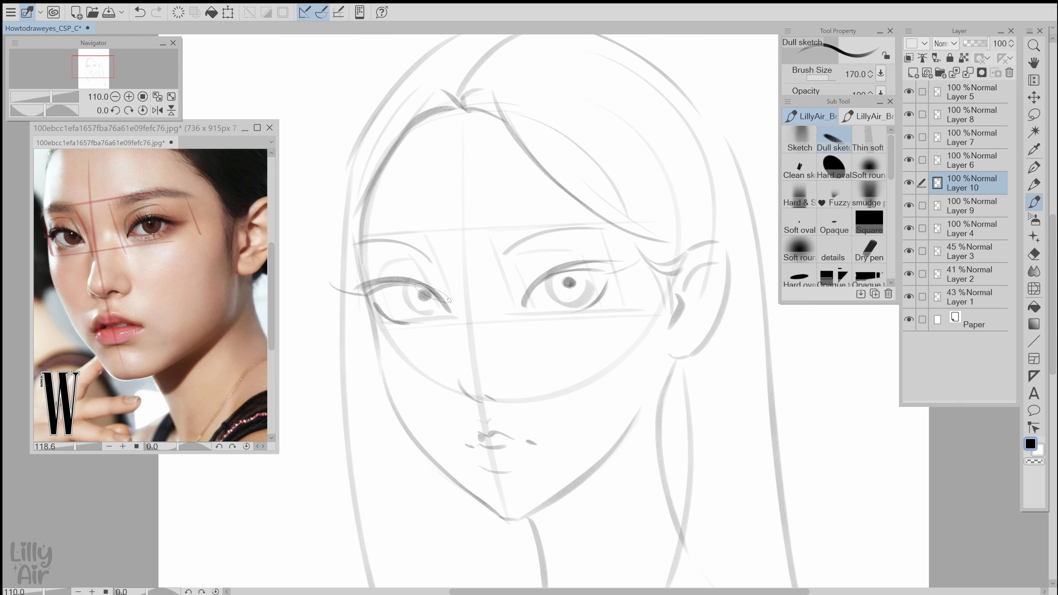
drag(434, 294, 380, 286)
drag(338, 288, 367, 288)
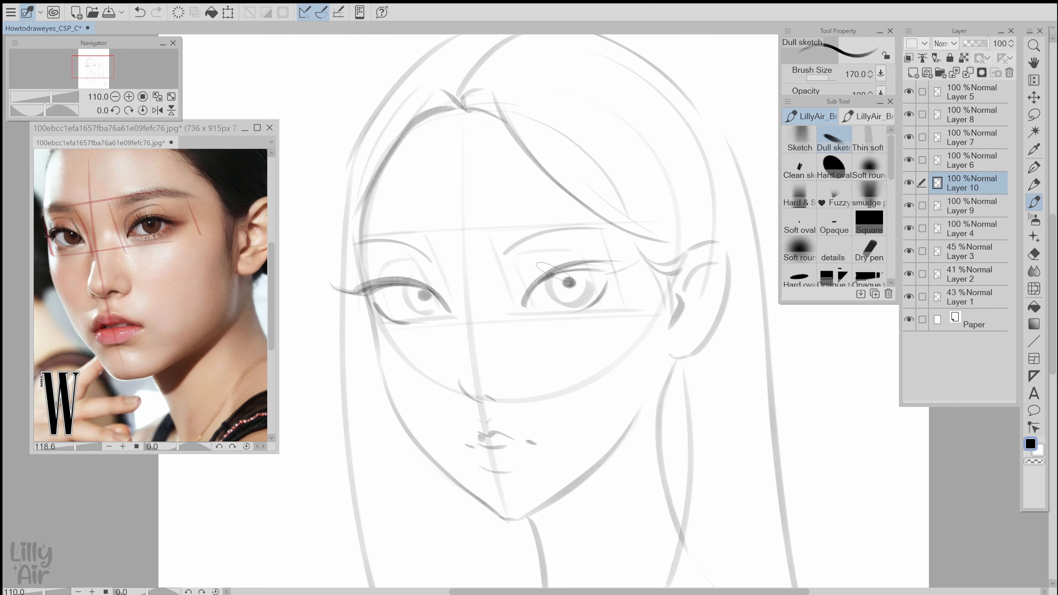
- Darken the upper lash line of the eye nearer the ear and extend its wing outward
mouse_move(554, 273)
mouse_down()
mouse_move(619, 273)
mouse_move(558, 272)
mouse_move(593, 266)
mouse_move(641, 281)
mouse_move(546, 275)
mouse_move(630, 272)
mouse_move(583, 265)
mouse_move(537, 285)
mouse_move(633, 258)
mouse_move(585, 269)
mouse_move(633, 260)
mouse_move(590, 271)
mouse_move(630, 268)
mouse_move(604, 285)
mouse_move(594, 267)
mouse_move(639, 256)
mouse_move(590, 269)
mouse_move(640, 257)
mouse_move(586, 263)
mouse_move(604, 271)
mouse_move(659, 261)
mouse_move(613, 272)
mouse_move(667, 244)
mouse_up()
key(ctrl+z)
key(ctrl+z)
key(ctrl+z)
key(ctrl+z)
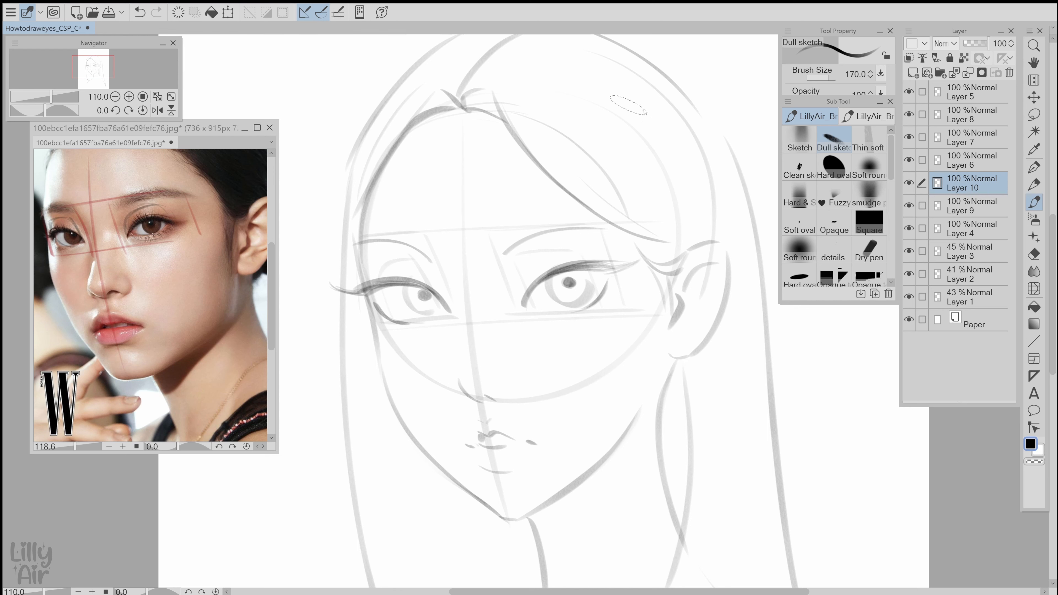
- Refine the upper lash lines of both eyes with the Dull sketch brush, redoing strokes that do not fit
key(e)
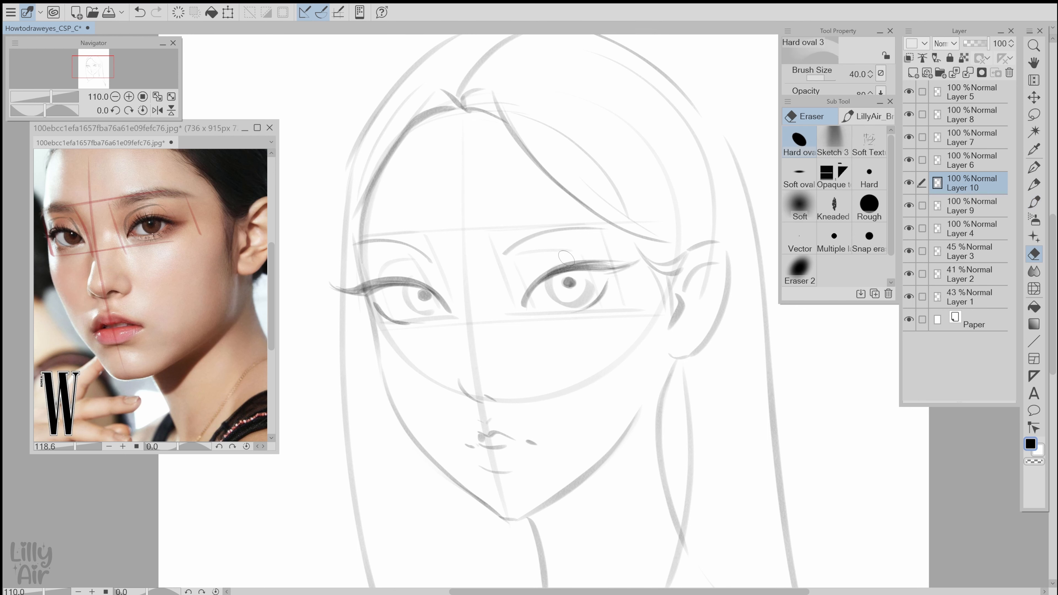
key(b)
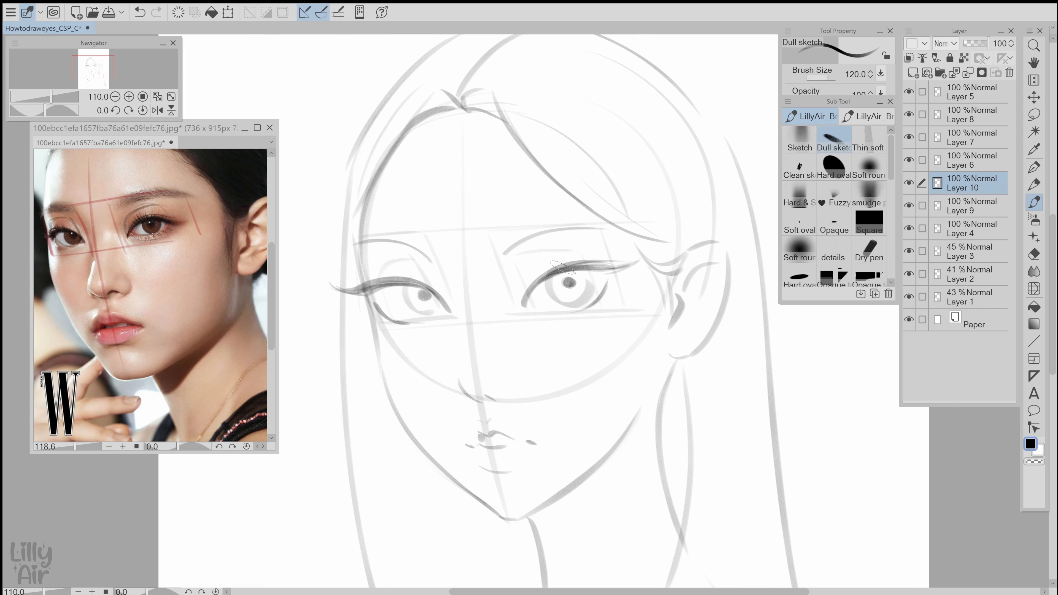
drag(563, 268, 625, 267)
key(ctrl+z)
drag(559, 267, 621, 265)
drag(430, 291, 378, 286)
key(ctrl+z)
mouse_move(439, 299)
mouse_down()
mouse_move(377, 285)
mouse_move(398, 290)
mouse_up()
key(ctrl+z)
drag(558, 276, 625, 270)
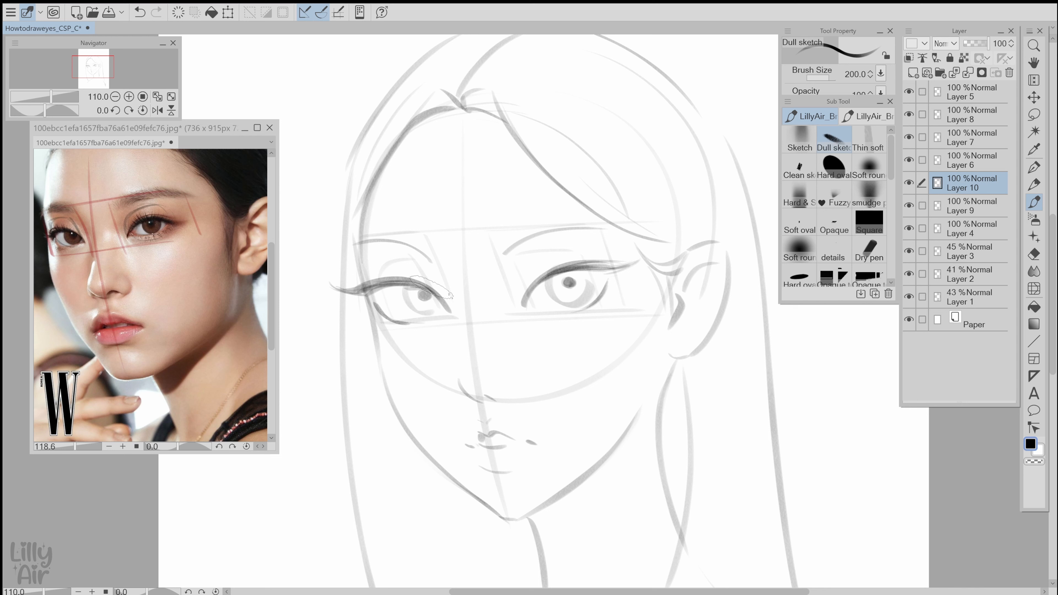
mouse_move(432, 287)
mouse_down()
mouse_move(451, 306)
mouse_move(406, 295)
mouse_move(442, 299)
mouse_move(405, 298)
mouse_move(435, 301)
mouse_move(408, 300)
mouse_move(433, 306)
mouse_move(417, 309)
mouse_move(470, 314)
mouse_up()
key(ctrl+z)
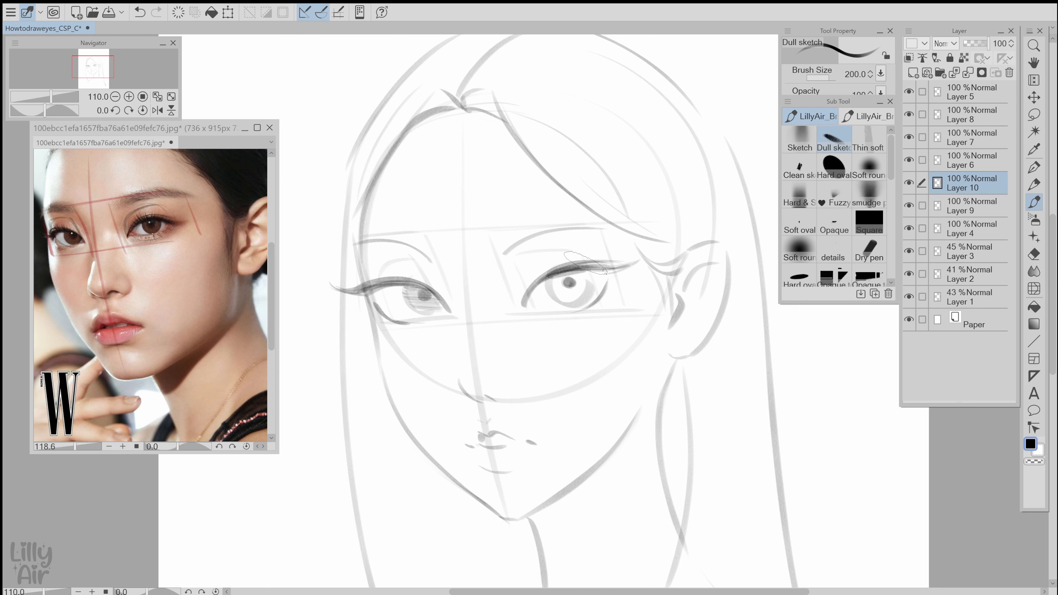
- Shade the upper irises and darken the pupils of both eyes beneath the lash lines
mouse_move(586, 262)
mouse_down()
mouse_move(558, 282)
mouse_move(541, 275)
mouse_move(590, 275)
mouse_move(542, 288)
mouse_move(592, 286)
mouse_move(542, 299)
mouse_move(585, 271)
mouse_move(591, 292)
mouse_move(555, 279)
mouse_up()
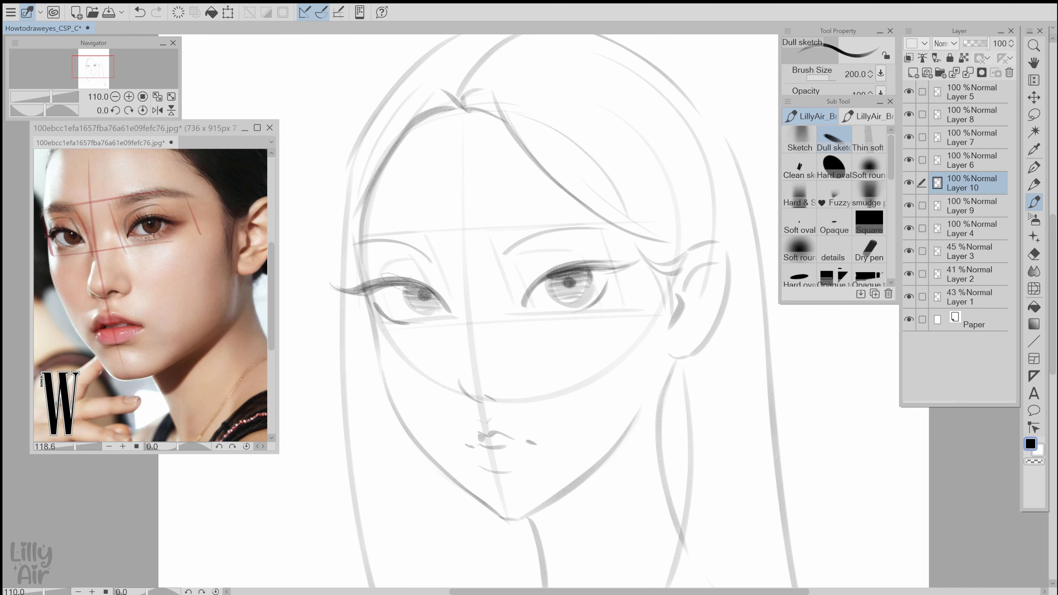
drag(405, 286, 417, 291)
mouse_move(550, 277)
mouse_down()
mouse_move(551, 289)
mouse_move(583, 273)
mouse_up()
drag(420, 294, 427, 297)
drag(566, 281, 584, 273)
drag(400, 292, 433, 300)
drag(554, 271, 617, 264)
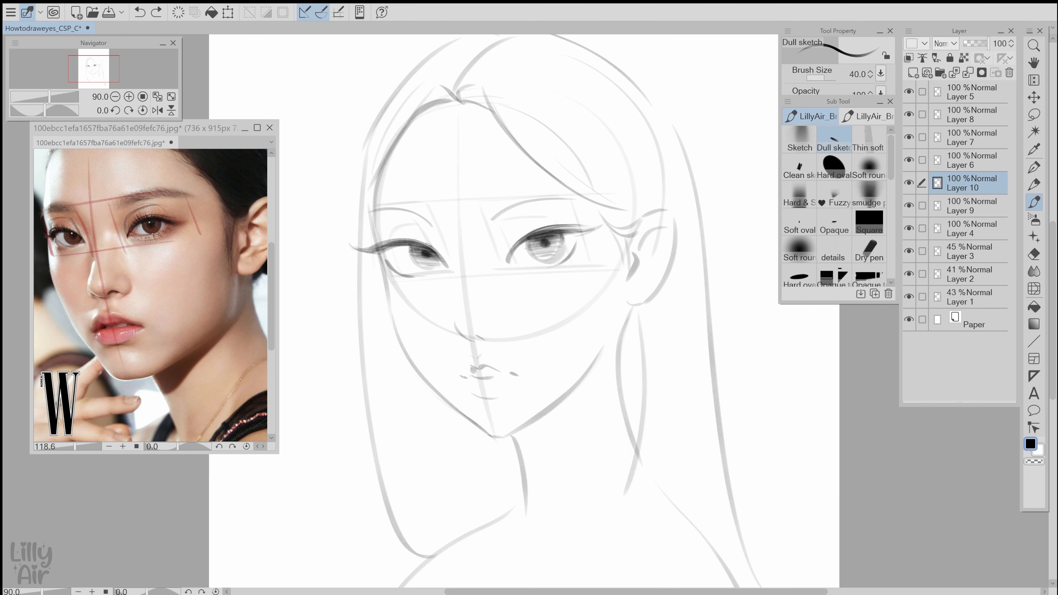
key(ctrl+z)
key(ctrl+z)
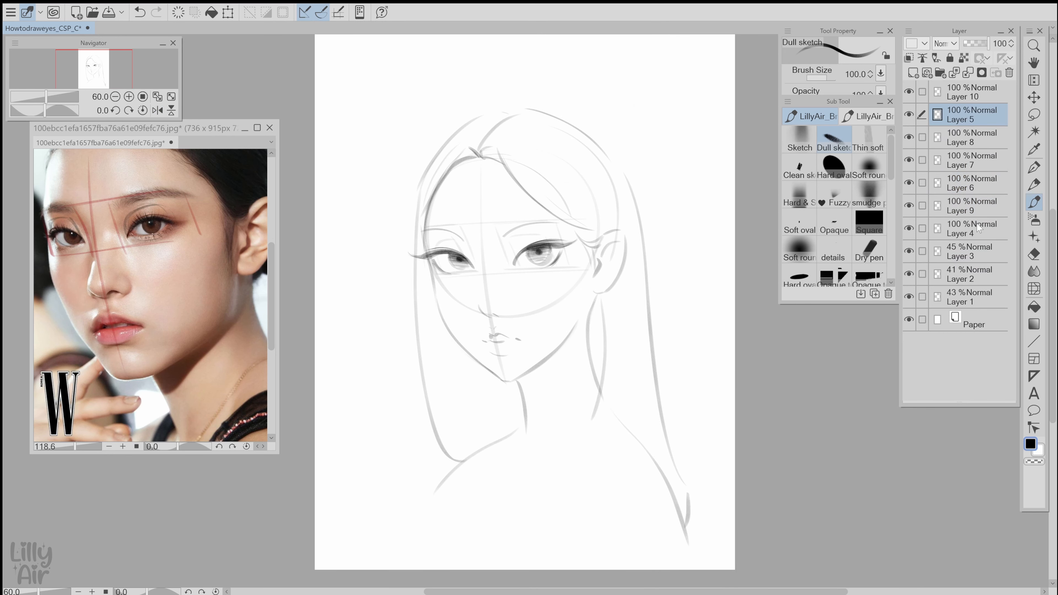
- Merge the sketch layers from Layer 5 down to Layer 3 and toggle the merged layer's visibility to check it
shift+click(979, 251)
right_click(979, 251)
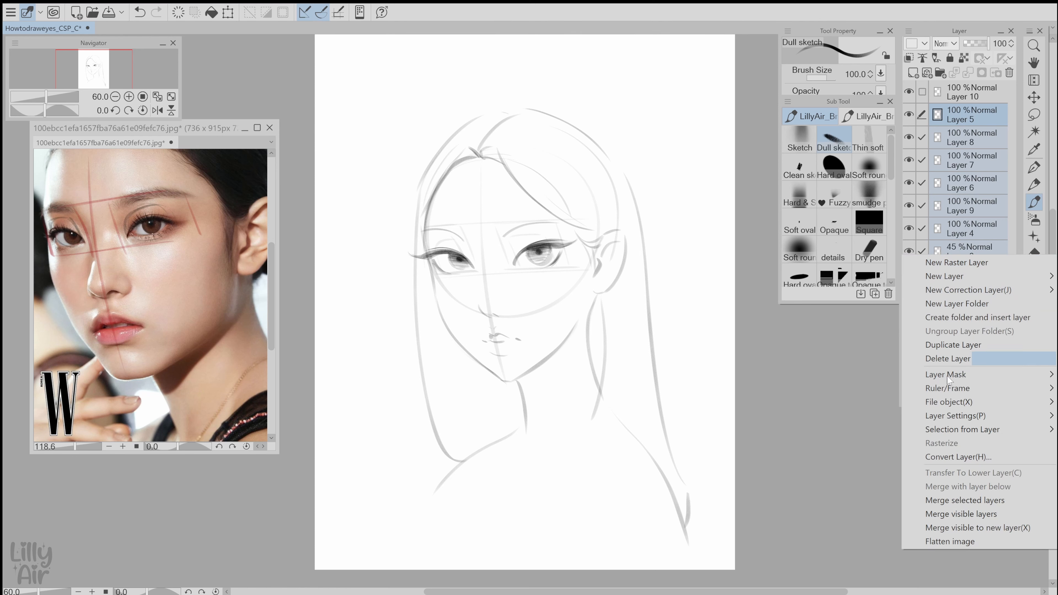
click(941, 499)
click(909, 115)
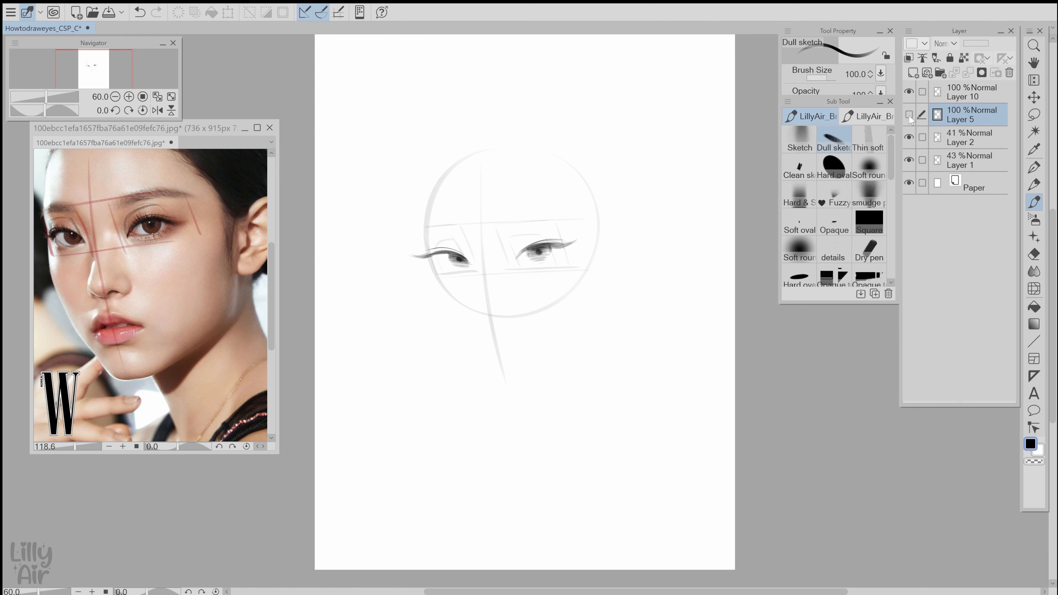
click(909, 115)
- Add a new layer directly above Paper and set the drawing colour to pale peach with H 21, S 11, V 100
click(979, 186)
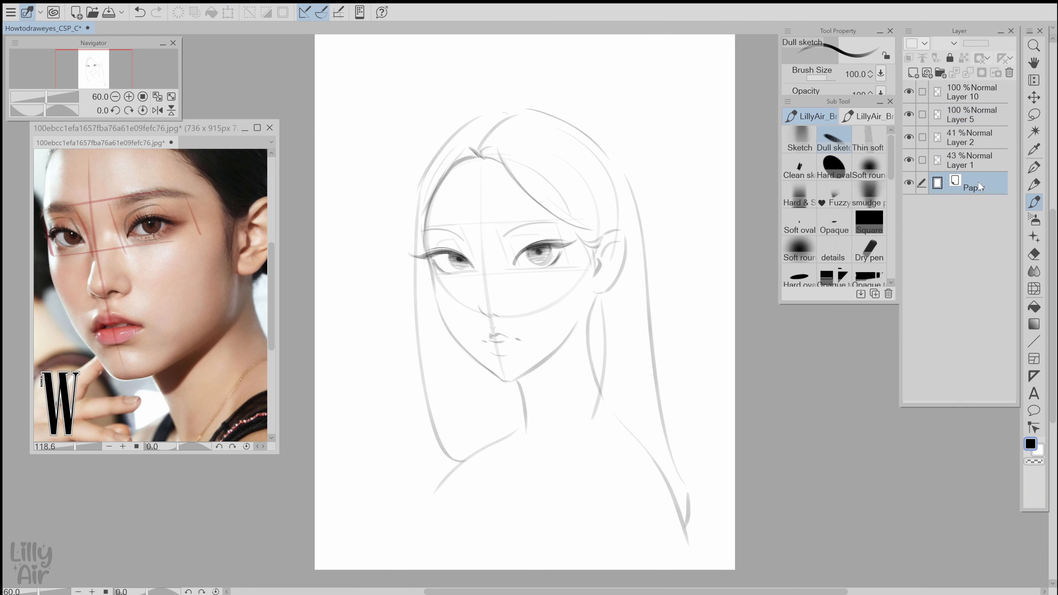
key(ctrl+shift+n)
key(m)
key(c)
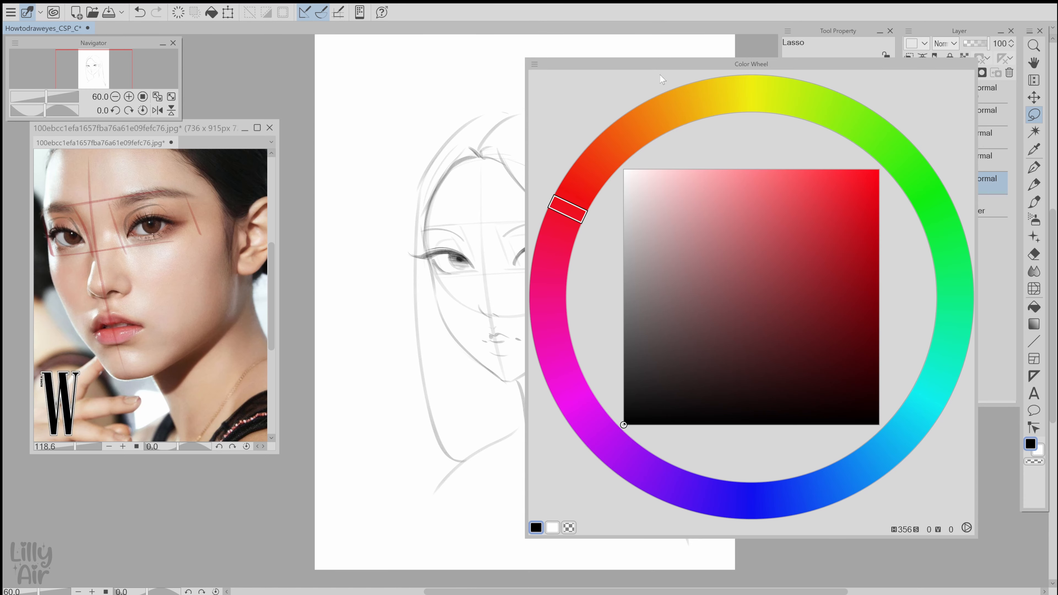
drag(653, 122, 623, 139)
drag(655, 178, 653, 162)
key(F2)
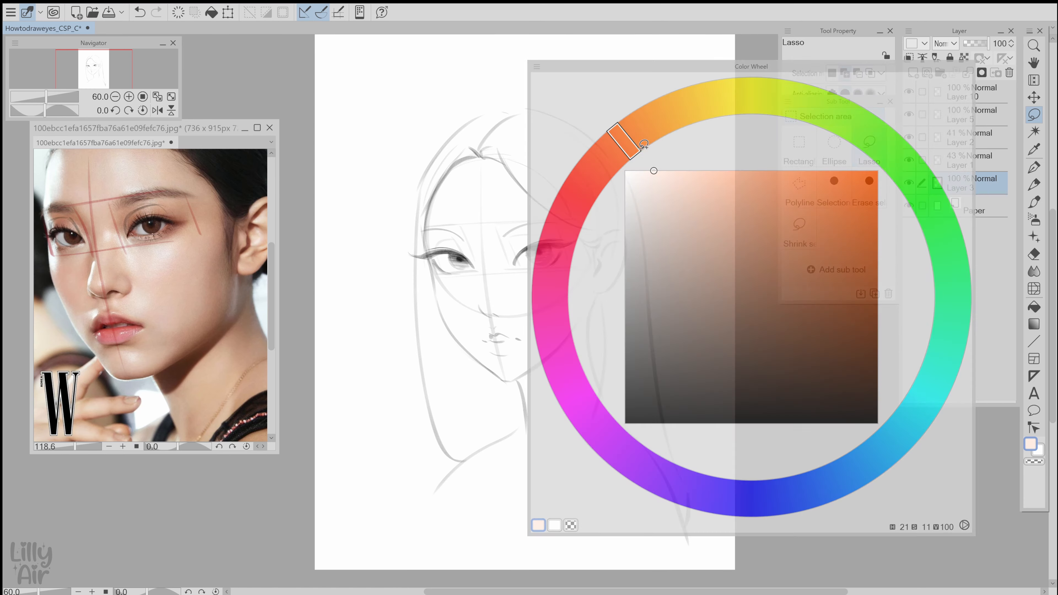
- Lasso the whole silhouette of hair, neck and shoulders and fill it with the peach colour, then deselect
drag(428, 501, 460, 456)
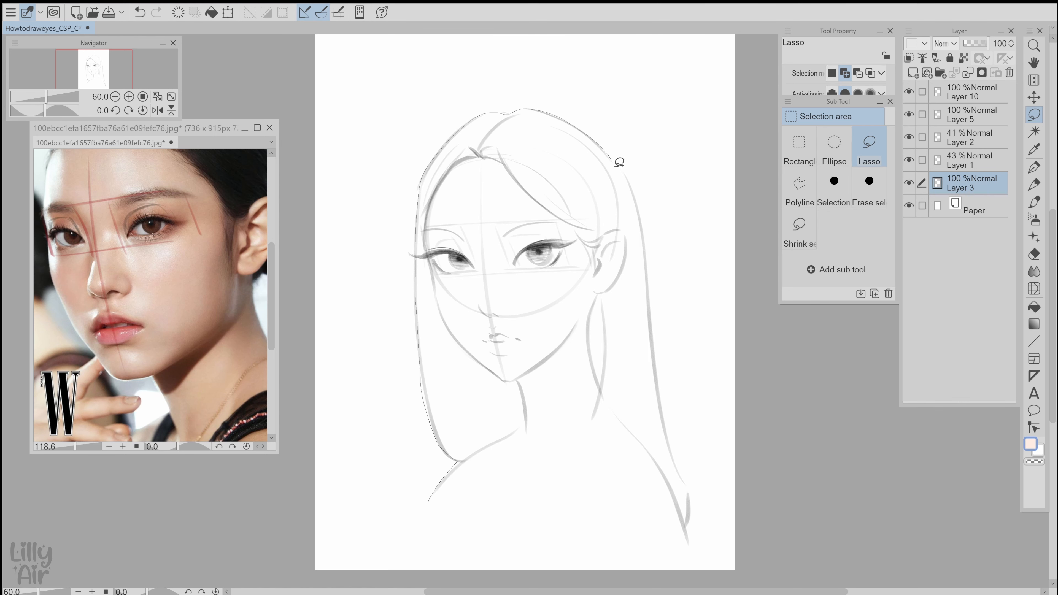
drag(656, 328, 679, 461)
drag(644, 534, 429, 491)
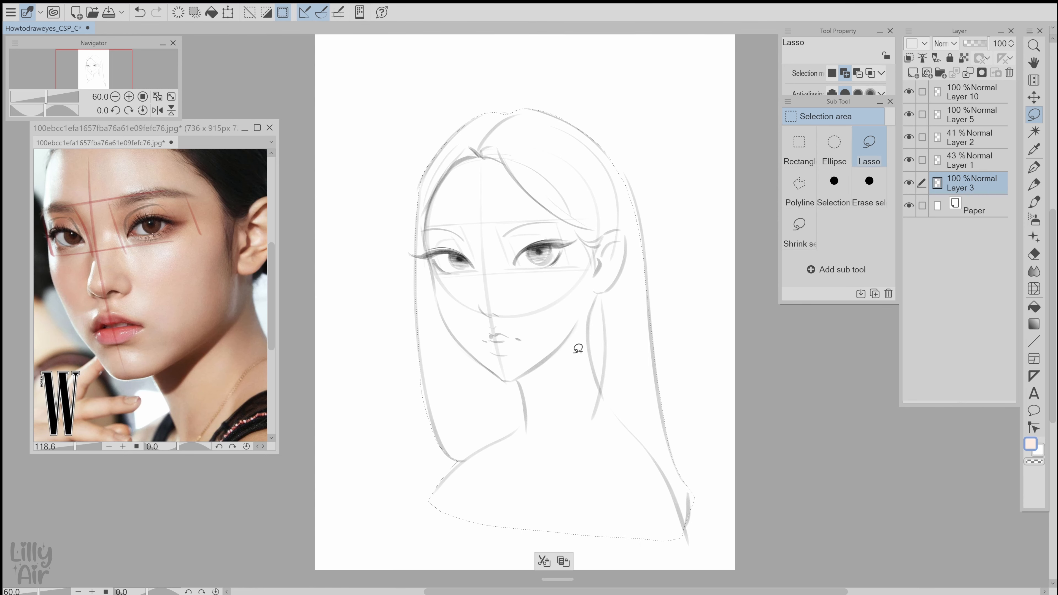
key(g)
click(585, 361)
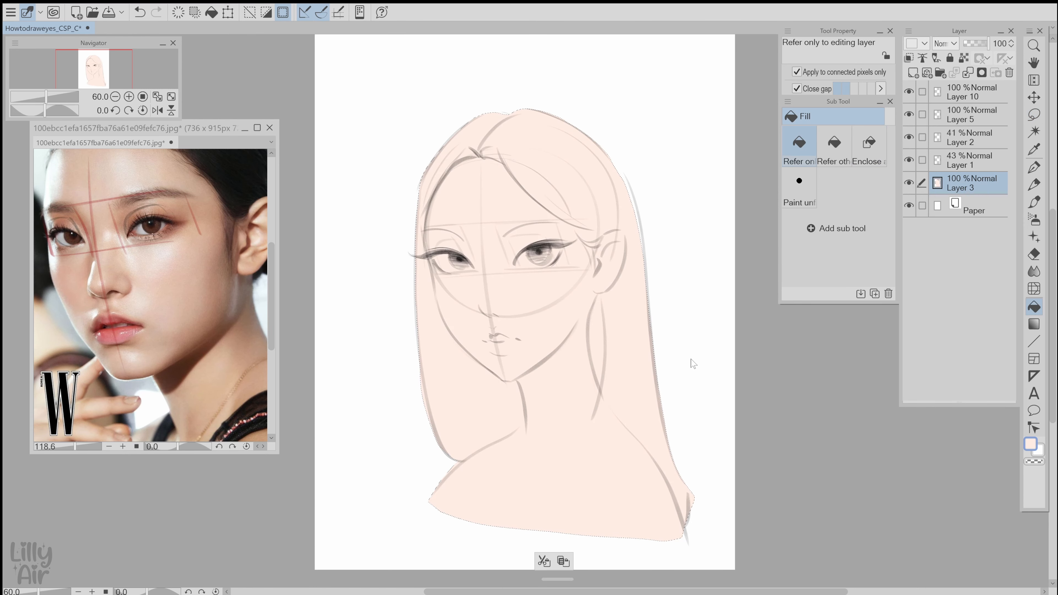
key(ctrl+d)
- Lasso the unfilled sliver along the hair's outer edge, fill it with the peach colour, deselect and save the file
key(m)
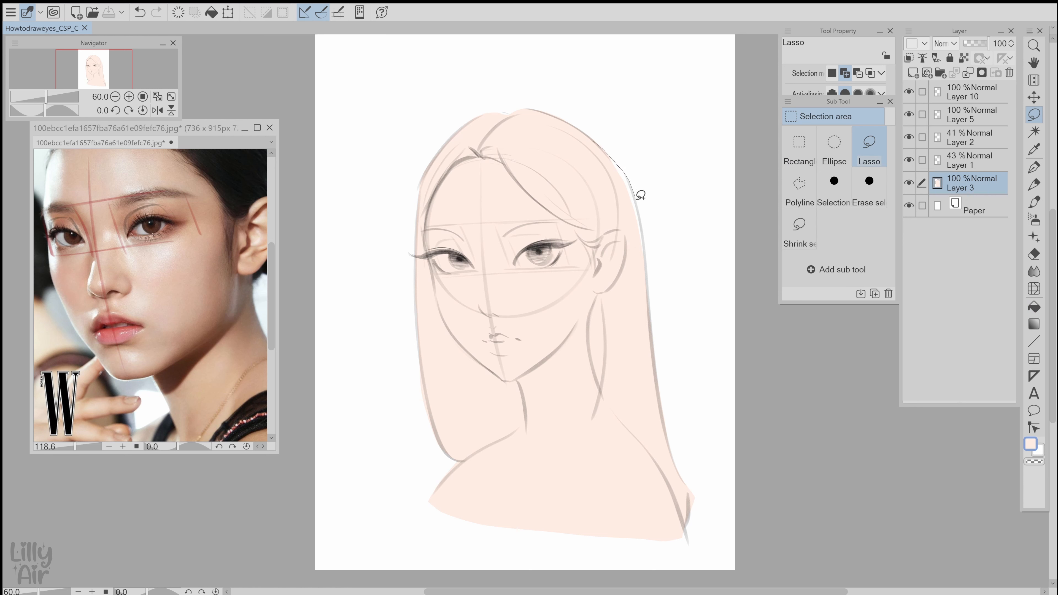
drag(636, 196, 645, 319)
key(ctrl+z)
drag(638, 194, 636, 322)
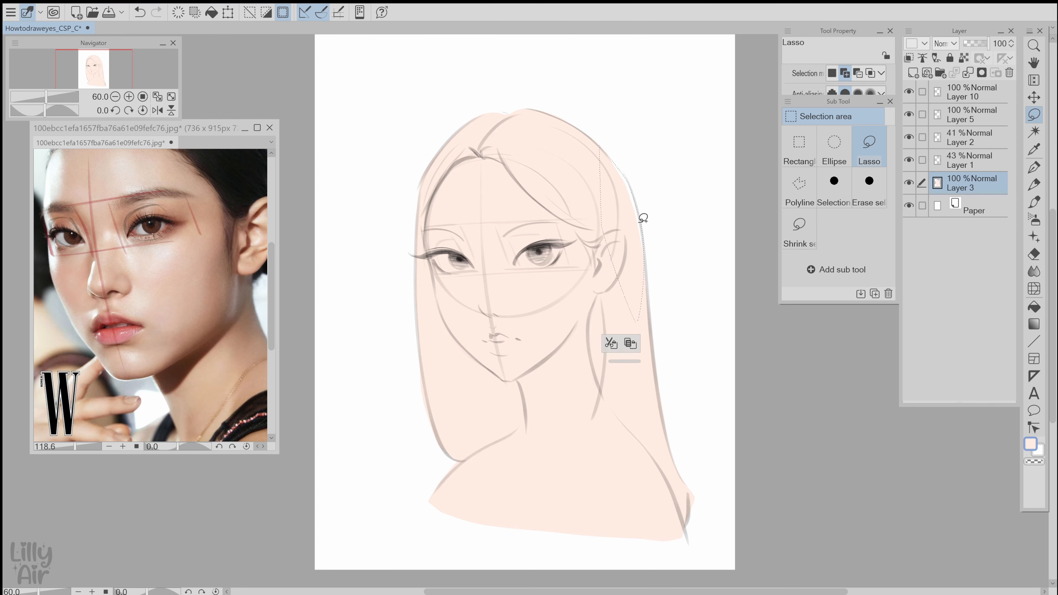
key(g)
drag(649, 251, 640, 298)
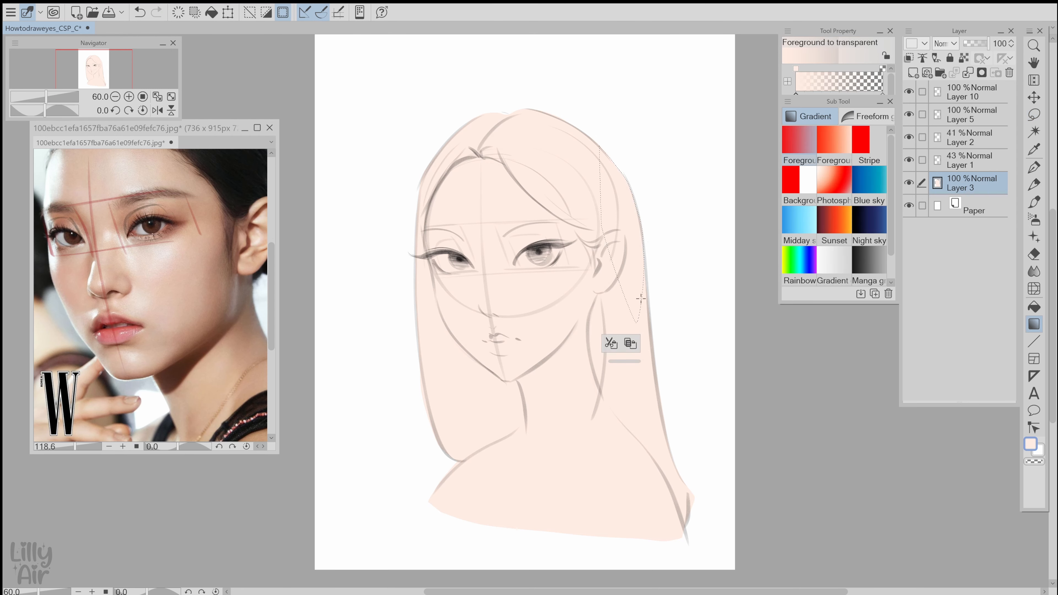
key(ctrl+d)
key(ctrl+s)
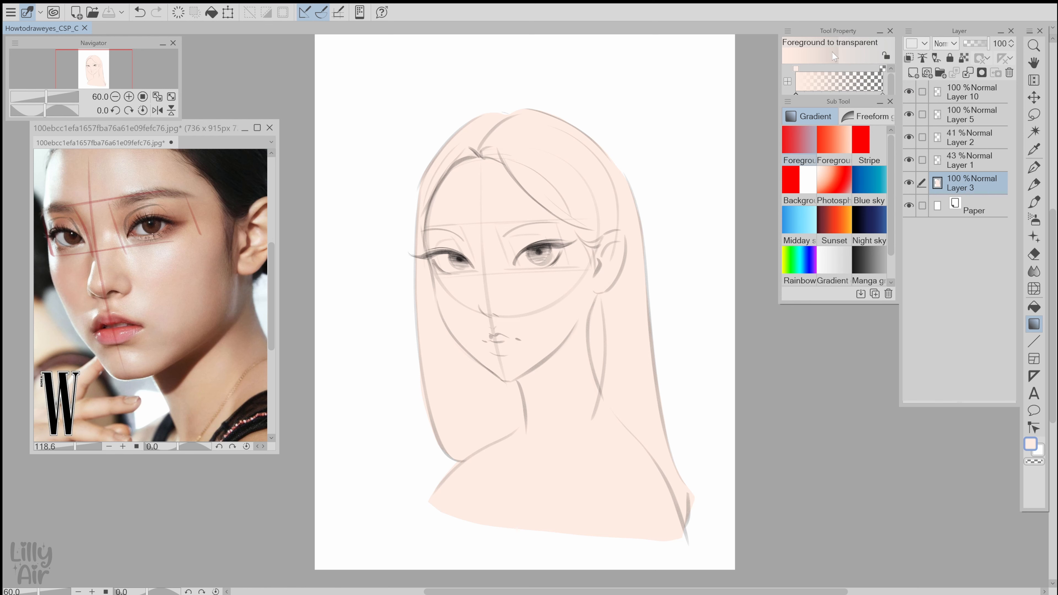
- Add a new layer above the peach base and clip it to the layer below
key(m)
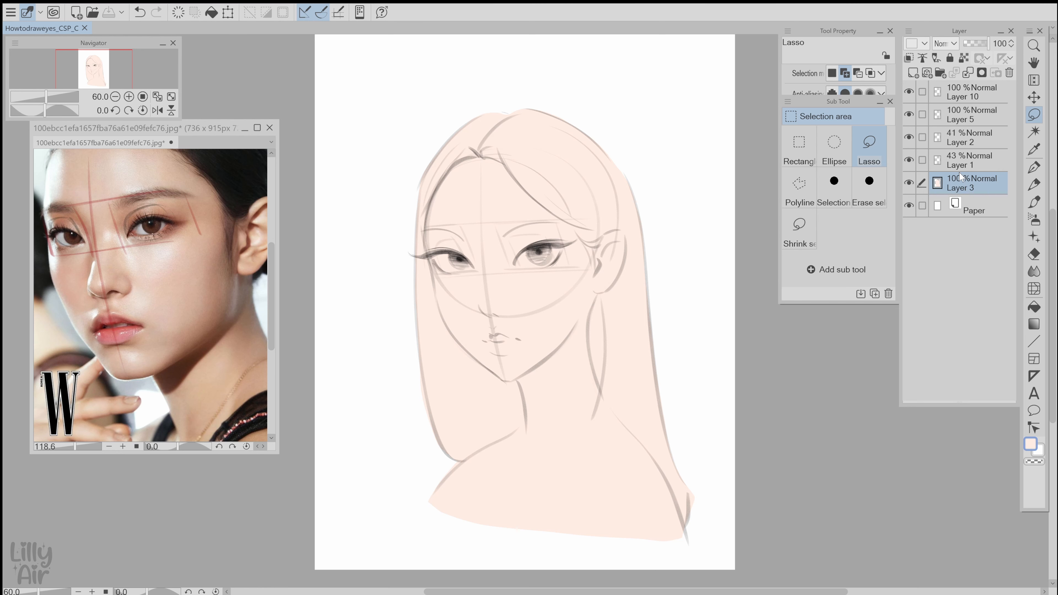
click(913, 72)
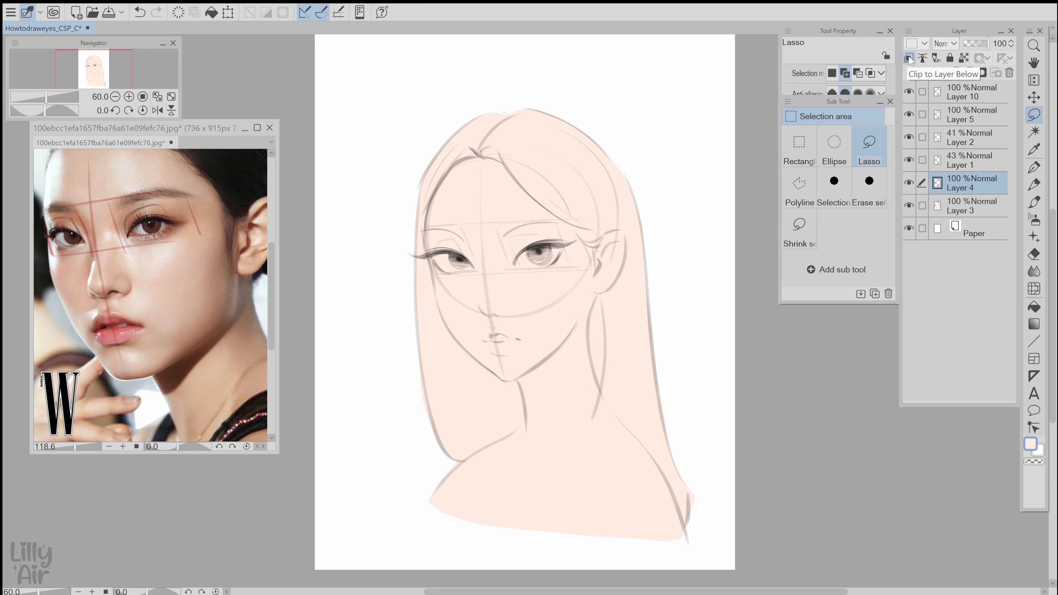
click(909, 60)
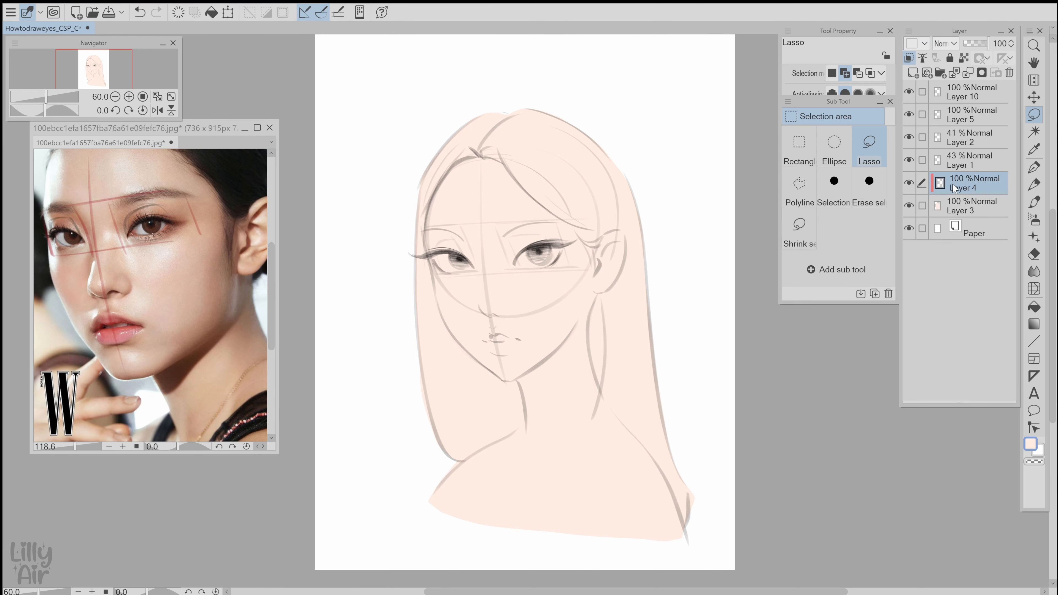
- Lasso the hair area on the clipped layer and fill it with mid grey at H 21, S 0, V 53, then deselect
key(c)
click(623, 260)
mouse_move(426, 255)
mouse_down()
mouse_move(437, 189)
mouse_move(526, 421)
mouse_move(426, 255)
mouse_up()
mouse_move(482, 153)
mouse_down()
mouse_move(609, 267)
mouse_move(526, 99)
mouse_up()
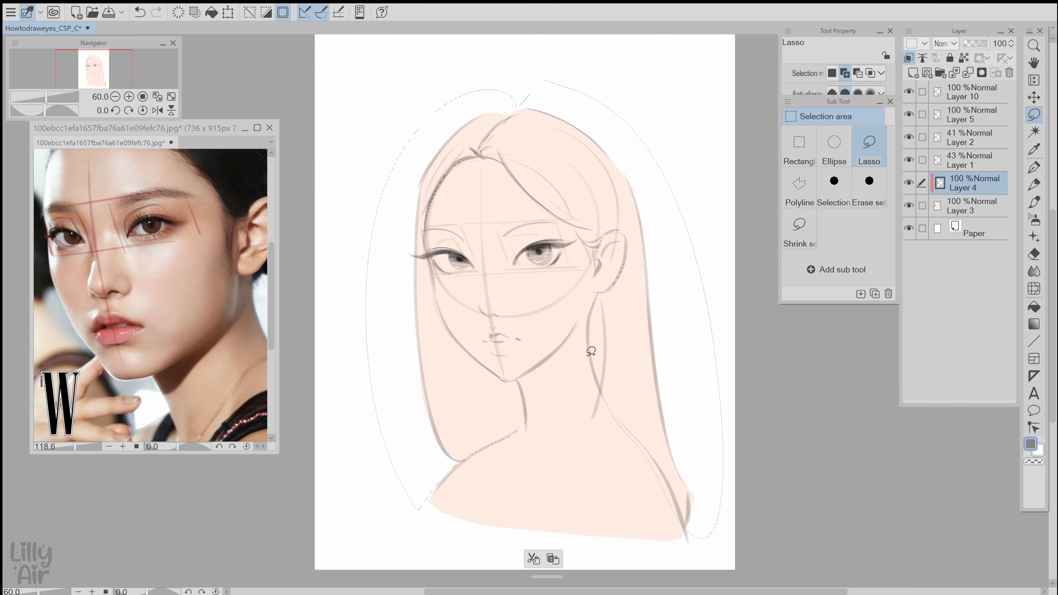
key(g)
click(535, 141)
key(ctrl+d)
key(g)
key(m)
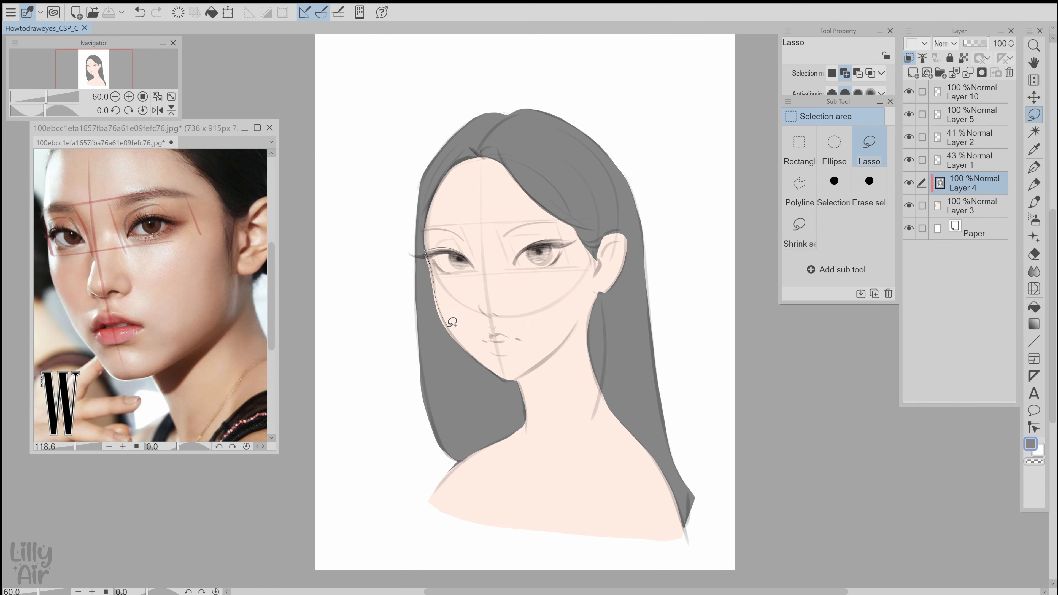
- Add a new layer directly above the peach base on Layer 3 and set the drawing colour to near-white
key(e)
scroll(501, 259, up, 3)
click(966, 207)
key(ctrl+shift+n)
key(c)
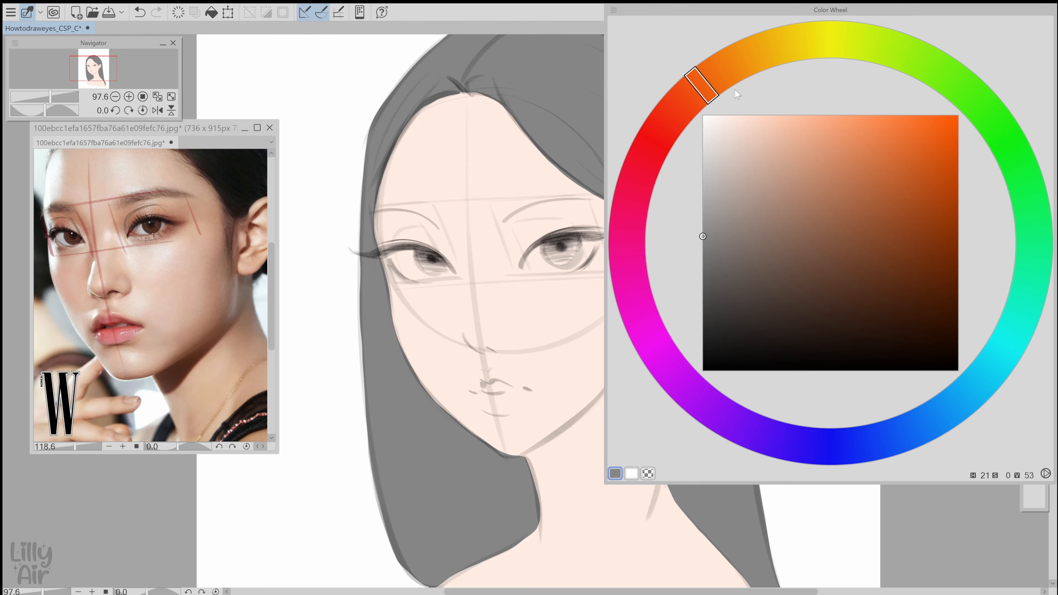
click(711, 119)
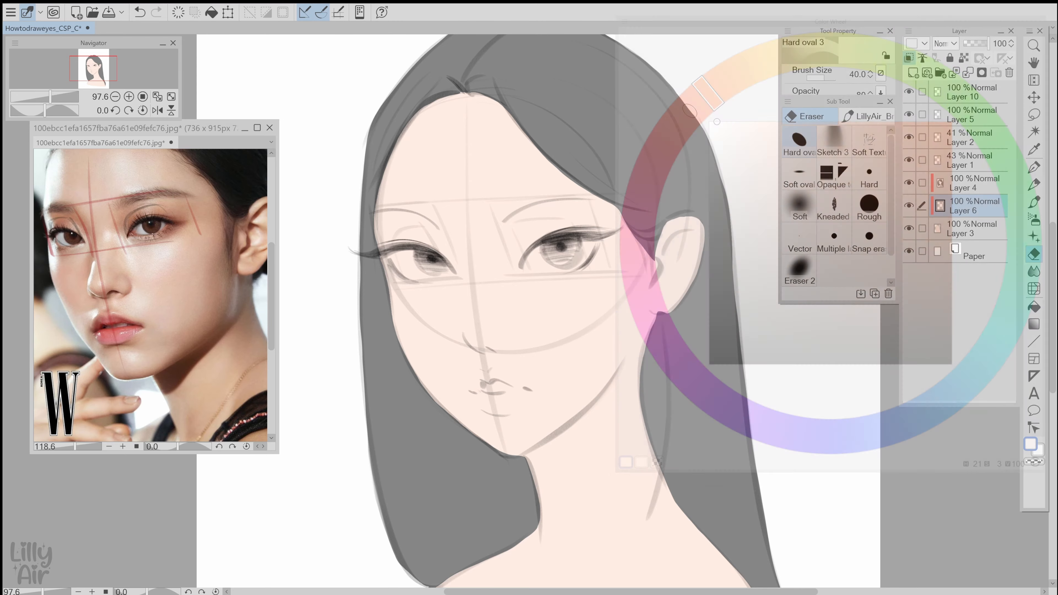
key(c)
click(598, 406)
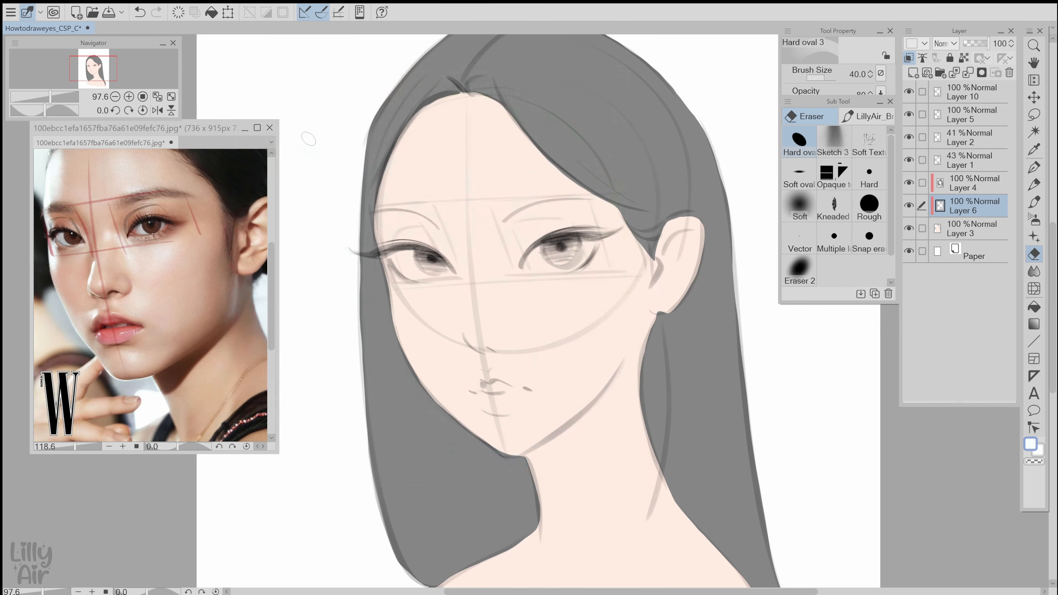
- Paint the whites of both eyes and the teeth between the lips with the Hard oval brush, reduced to size 30
key(b)
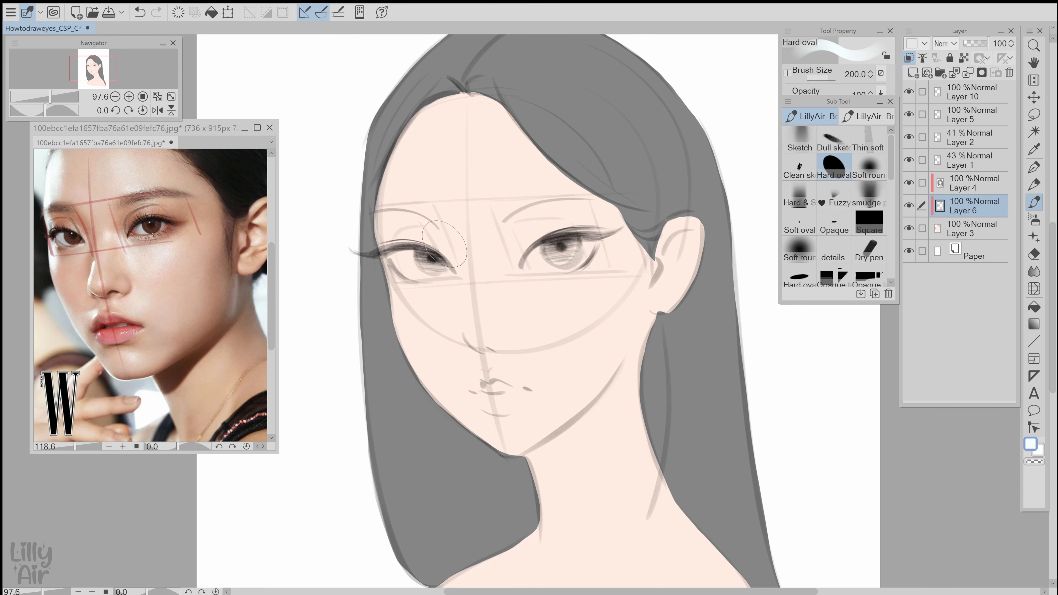
key(bracketleft)
key(bracketleft)
key(bracketleft)
drag(399, 262, 413, 269)
key(bracketleft)
key(bracketleft)
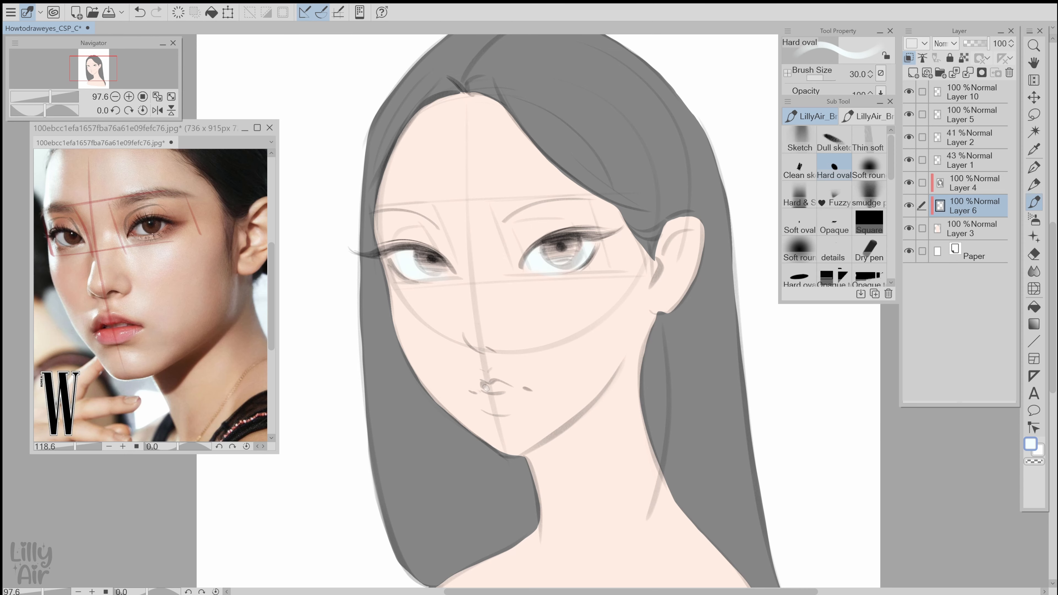
drag(486, 386, 506, 388)
- Add another clipped layer and paint both irises in muted brown at H 31, S 38, V 63 with the Hard oval brush
key(ctrl+shift+n)
key(F5)
click(732, 64)
drag(778, 203, 795, 211)
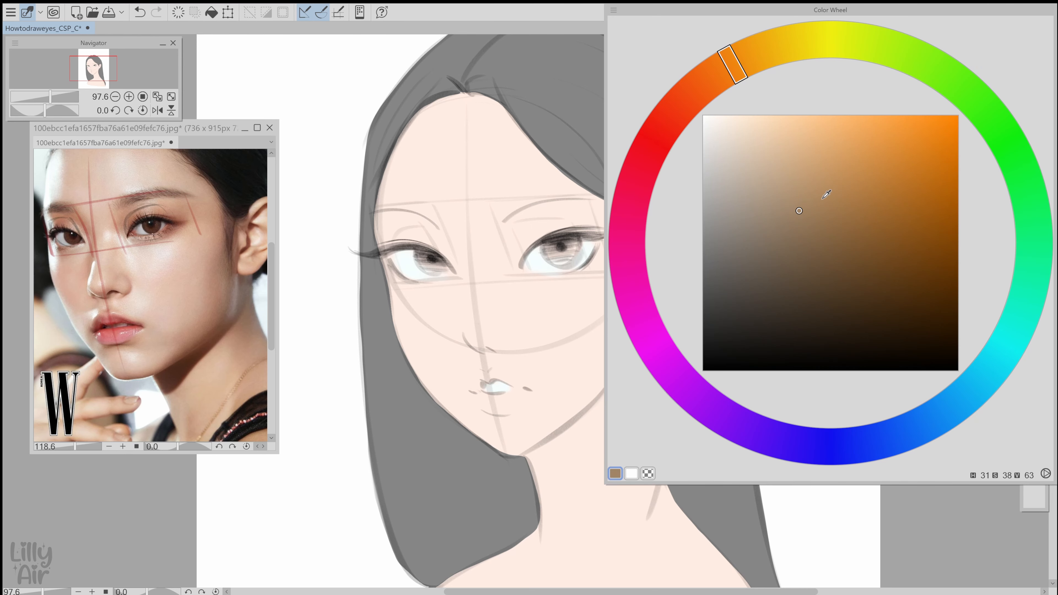
key(F4)
drag(417, 256, 443, 264)
mouse_move(550, 250)
mouse_down()
mouse_move(571, 251)
mouse_move(554, 246)
mouse_up()
key(bracketleft)
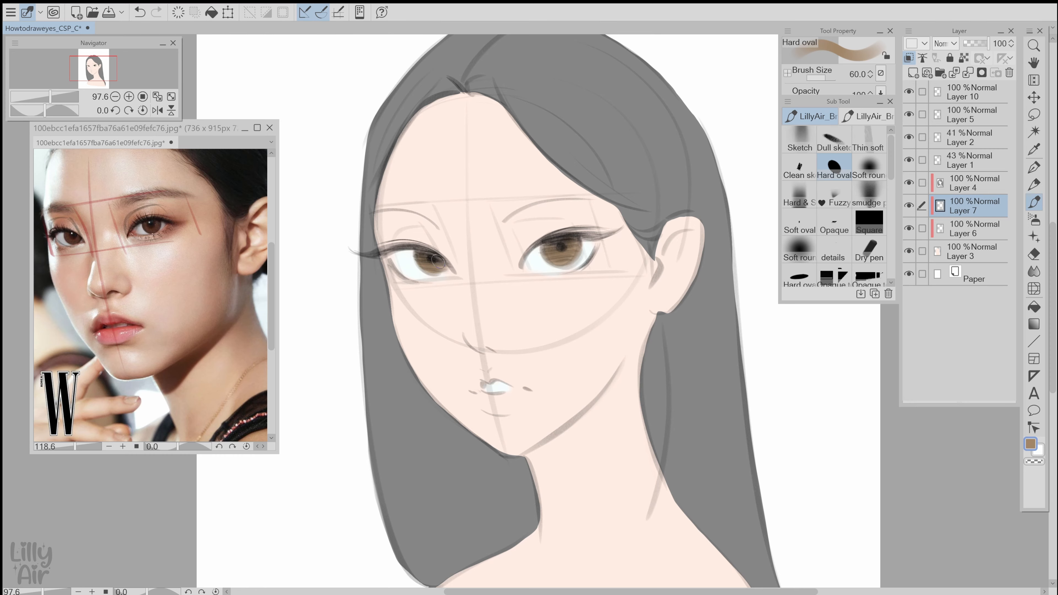
- Set the drawing colour to white with H 31, S 0, V 100 and add a new layer at the top of the stack
key(F4)
drag(720, 129, 692, 104)
key(ctrl+shift+n)
key(F4)
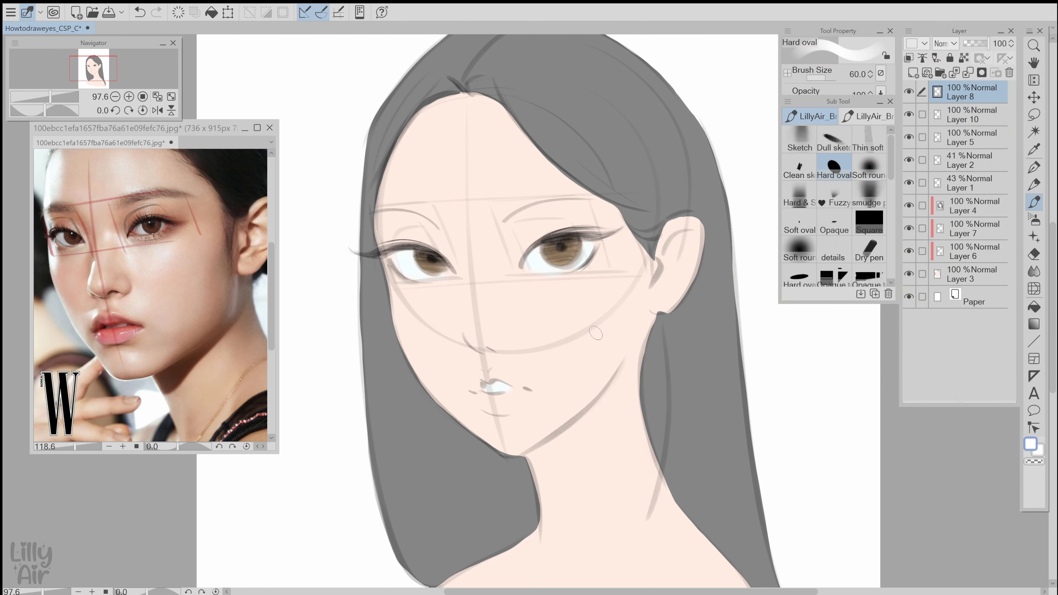
- Lasso a small highlight beside each pupil and fill both highlights with white, then deselect
key(m)
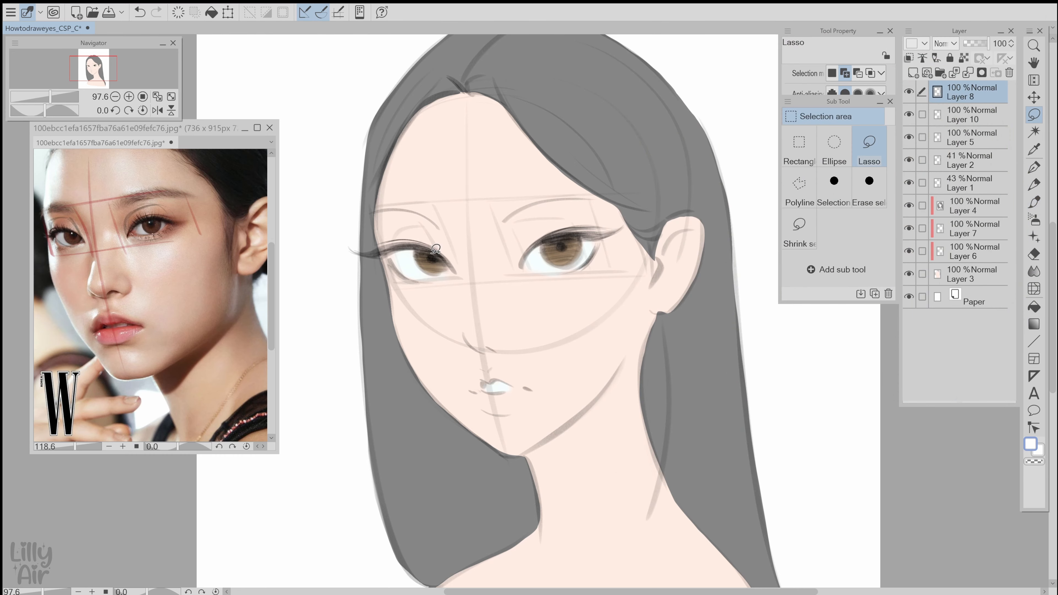
drag(436, 249, 431, 255)
drag(562, 240, 598, 312)
key(g)
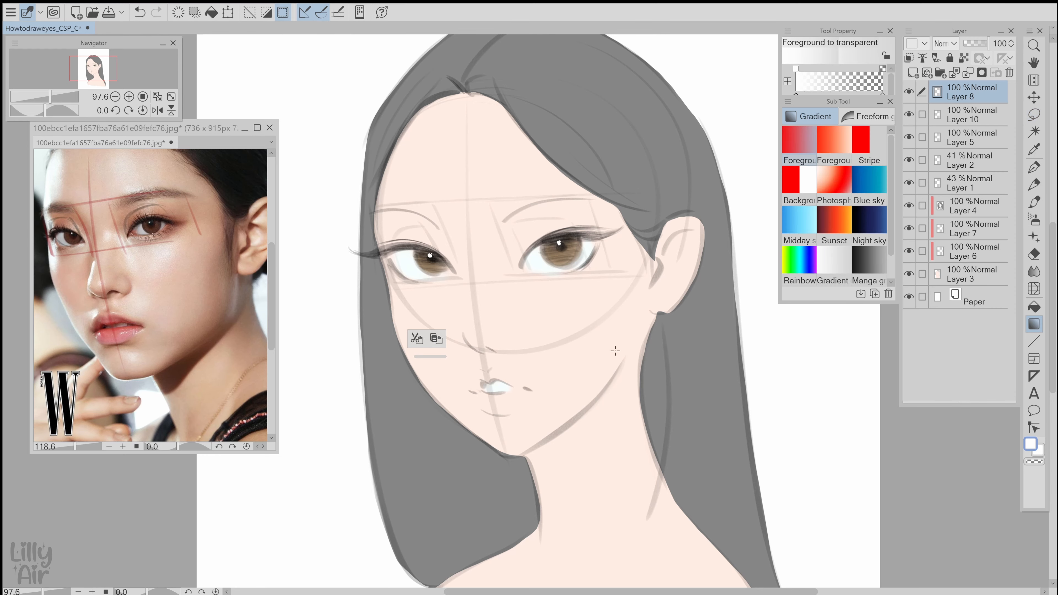
key(ctrl+d)
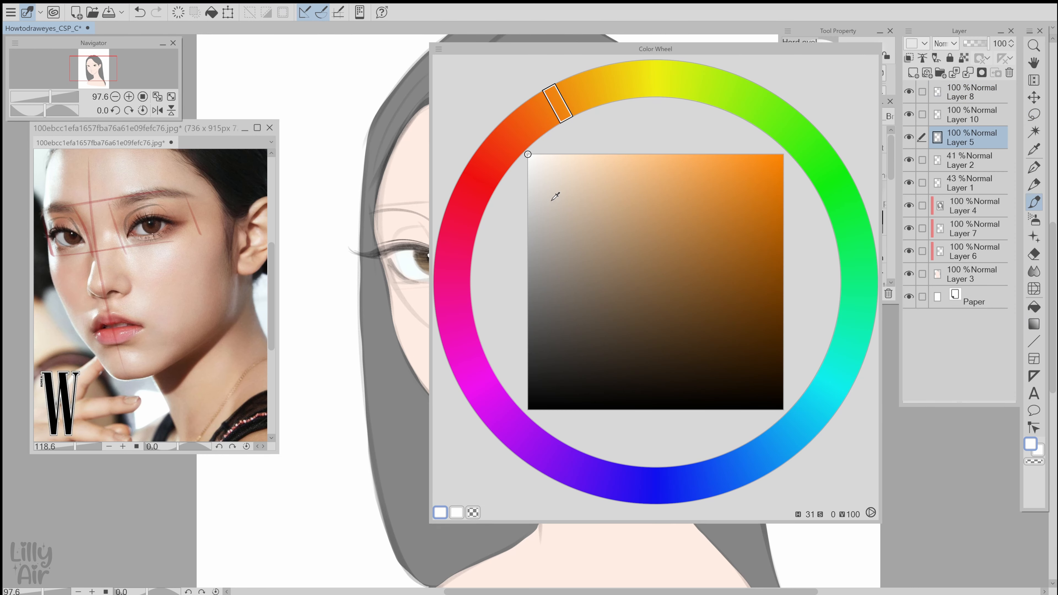
- Sketch short black hair strokes at the inner ends of both eyebrows on Layer 5 with the Dull sketch brush at size 100
drag(543, 327, 531, 425)
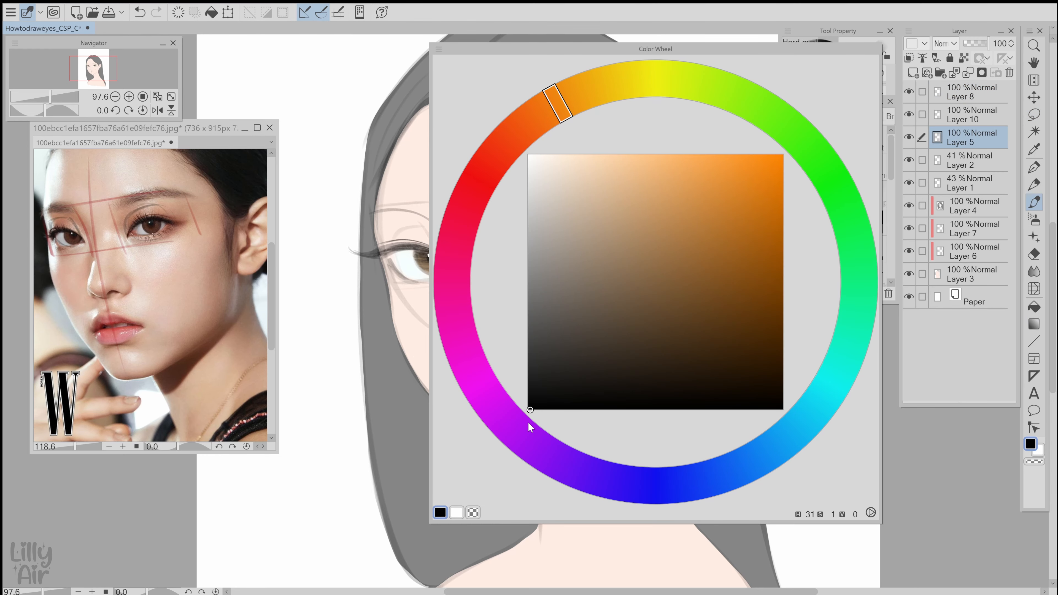
key(Escape)
click(833, 140)
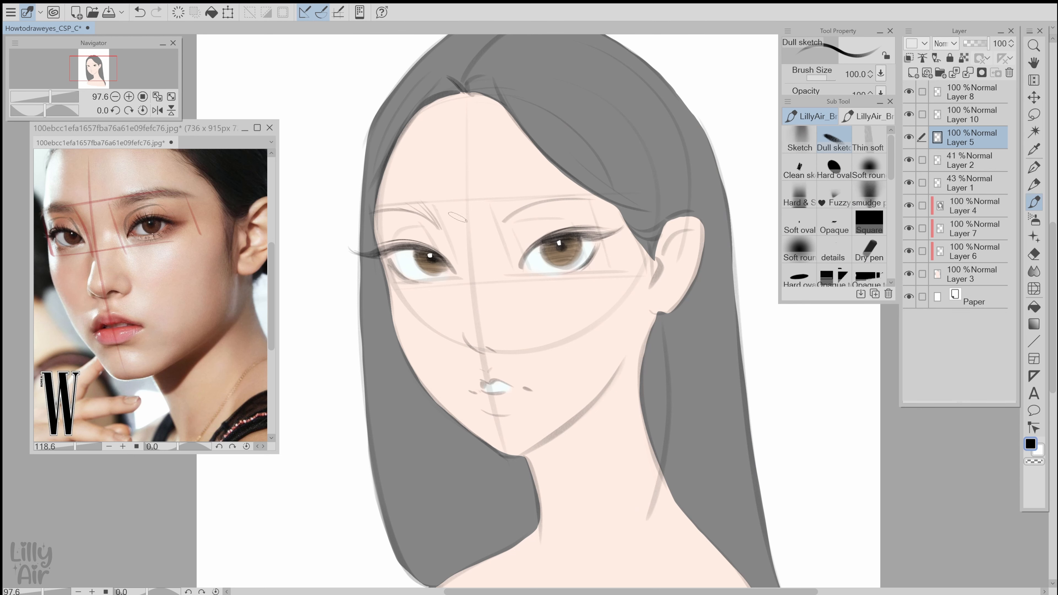
drag(501, 221, 518, 200)
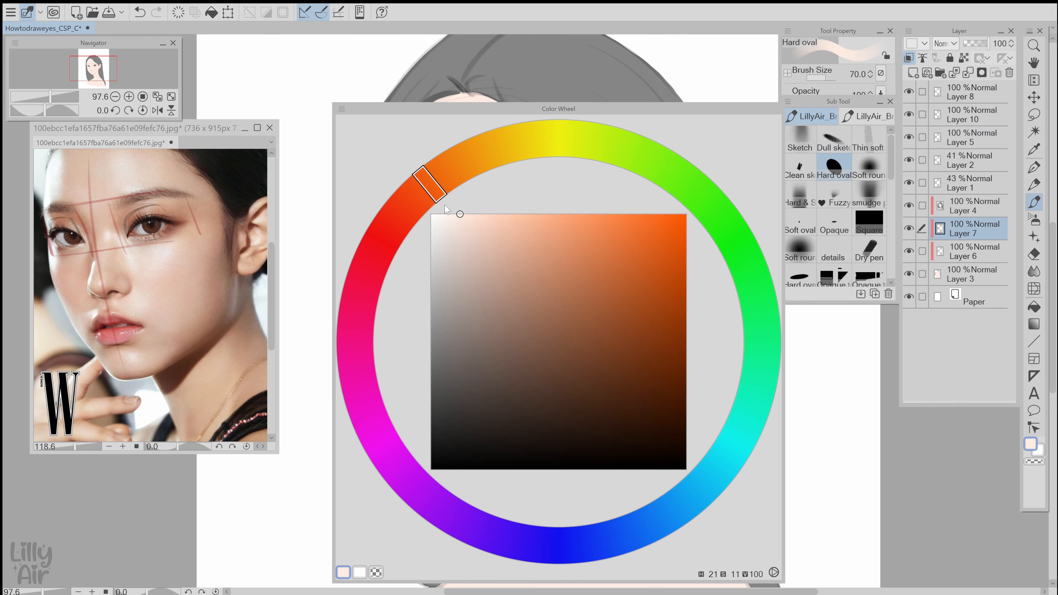
- Paint the upper lip on Layer 7 in salmon at H 13, S 33, V 90 with the Hard oval brush at size 100, erasing stray edges
drag(430, 183, 407, 205)
click(517, 243)
key(F4)
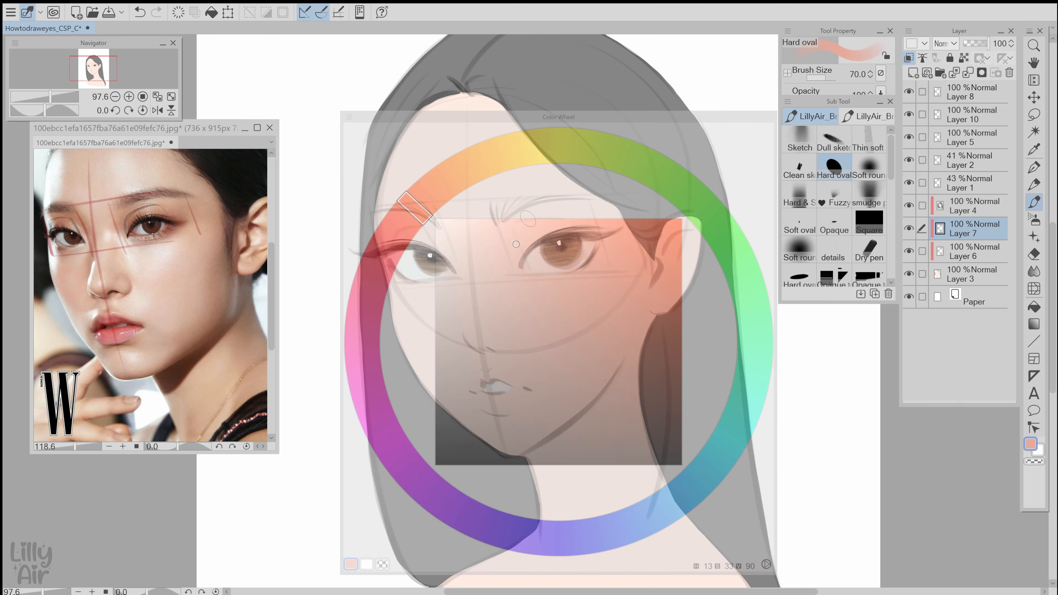
key(])
drag(479, 380, 498, 377)
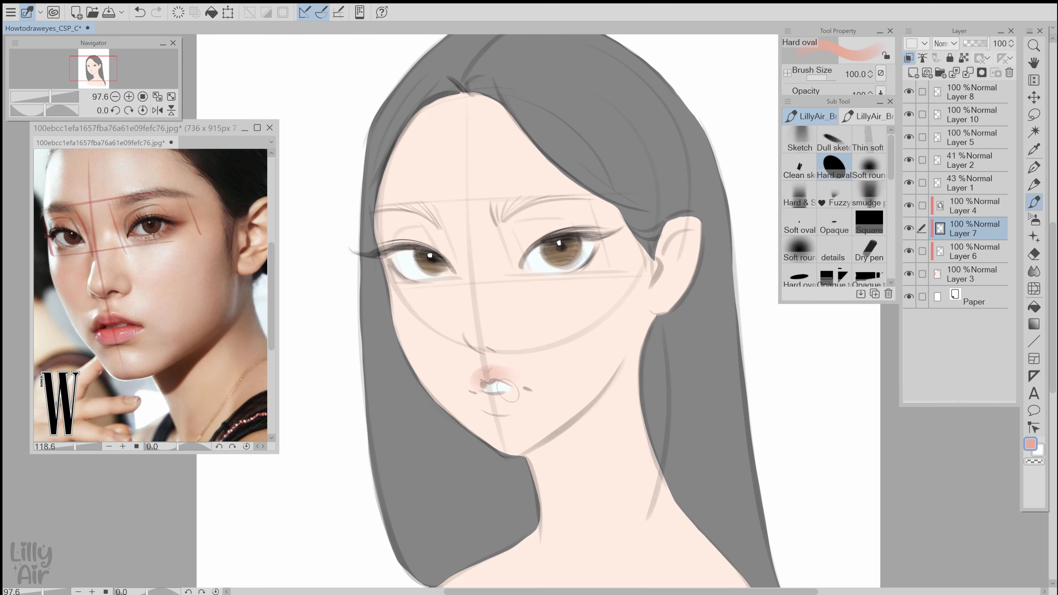
key(e)
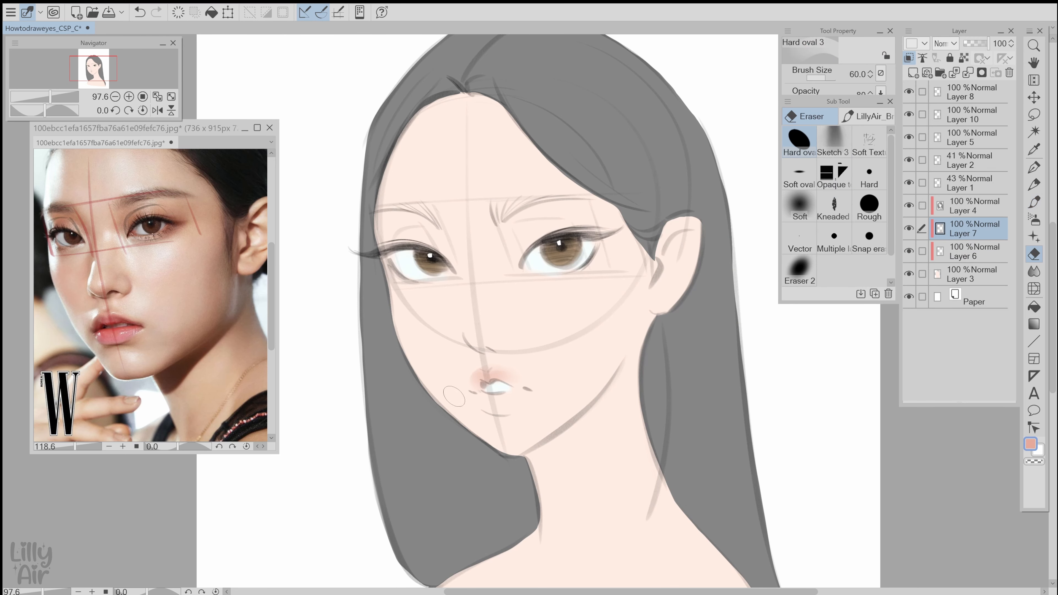
- Paint the lower lip in salmon, trim its edge with the eraser, and deepen the mouth corner in pink at brush size 50
key(b)
mouse_move(496, 404)
mouse_down()
mouse_move(483, 402)
mouse_move(521, 399)
mouse_up()
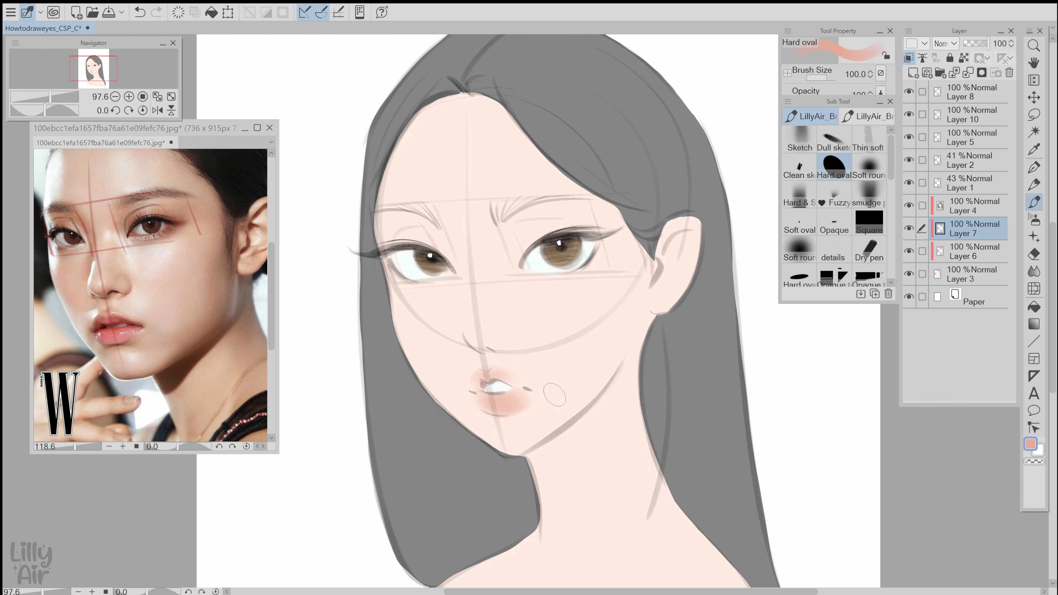
key(e)
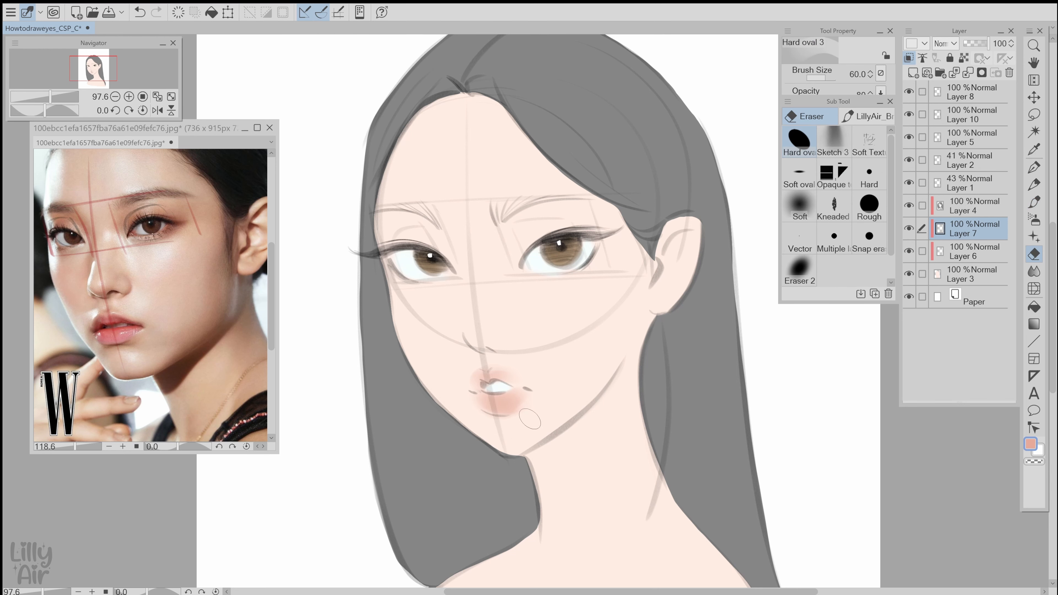
key(b)
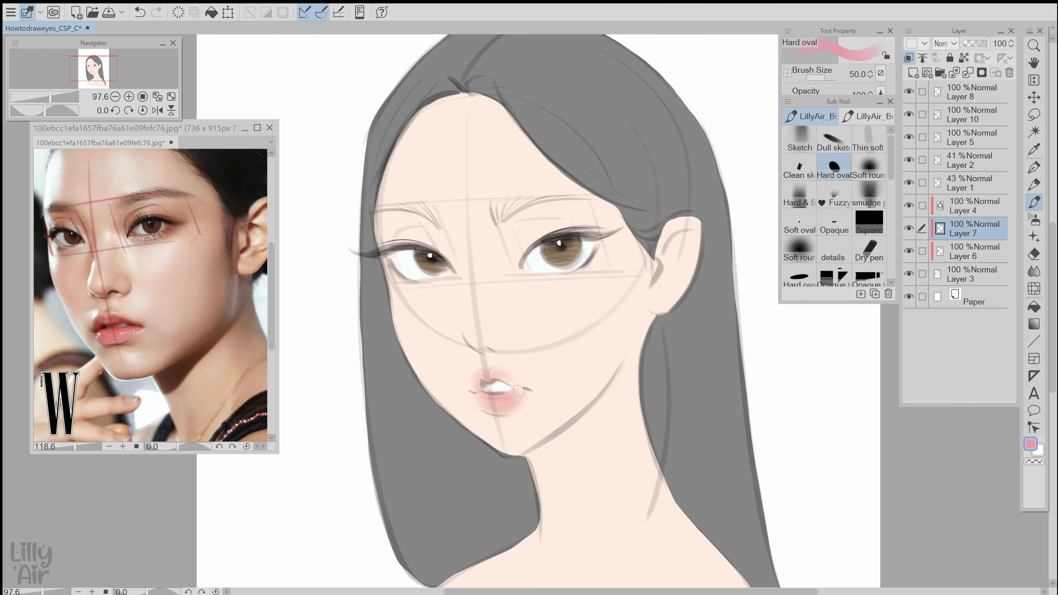
mouse_move(518, 391)
mouse_down()
mouse_move(503, 380)
mouse_move(525, 391)
mouse_up()
- Shade both eyebrows on Layer 6 with a colour sampled near the inner brow and refine their edges with the eraser
click(974, 251)
alt+click(433, 219)
key(e)
mouse_move(385, 208)
mouse_down()
mouse_move(438, 225)
mouse_move(432, 236)
mouse_move(442, 217)
mouse_move(564, 198)
mouse_up()
key([)
key(b)
key(e)
mouse_move(513, 222)
mouse_down()
mouse_move(591, 196)
mouse_move(564, 201)
mouse_up()
key(b)
key(e)
key(b)
- Extend the grey hair in front of the ear on Layer 4 with the Hard oval brush at size 120, erasing the excess
click(974, 206)
alt+click(644, 200)
key(bracketright)
key(bracketright)
drag(643, 240, 662, 271)
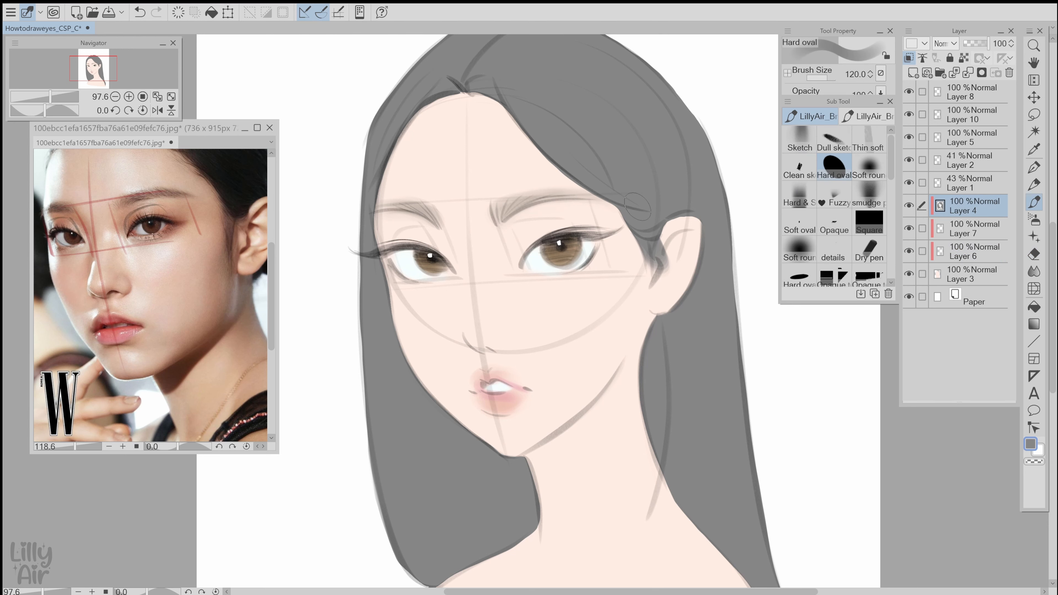
key(e)
drag(675, 233, 656, 304)
key(b)
- Check the sketch layers by toggling their visibility, then merge Layer 10, Layer 5 and Layer 2 into one layer
key(ctrl+0)
key(ctrl+alt+0)
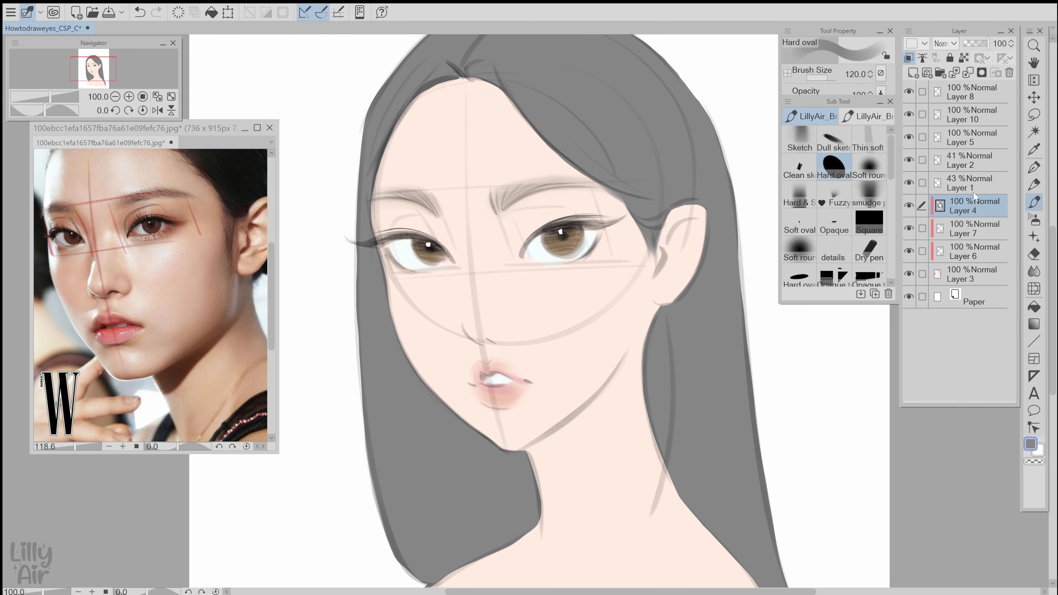
click(909, 183)
click(909, 160)
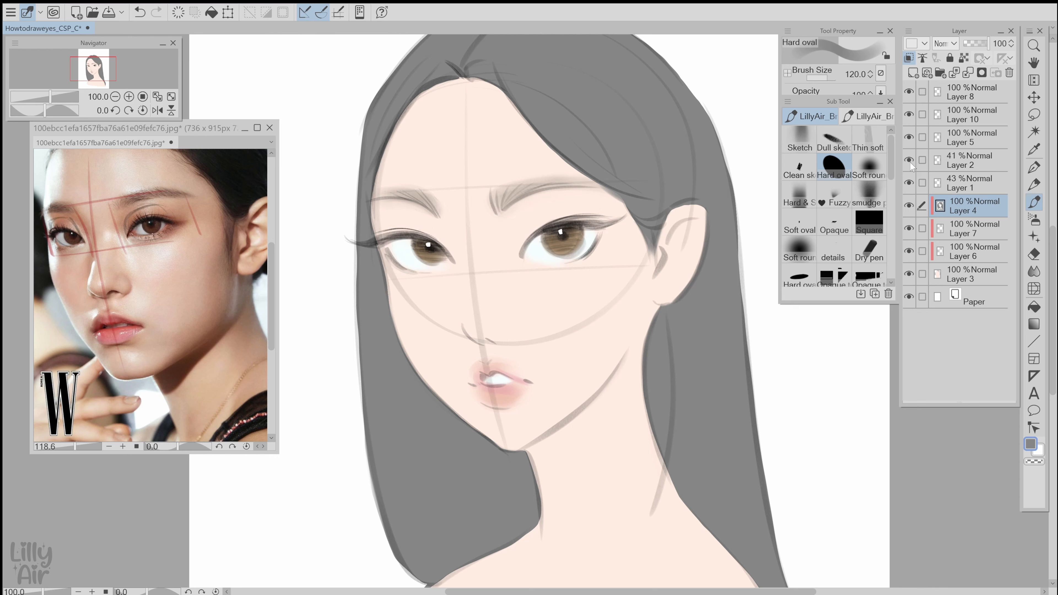
click(909, 161)
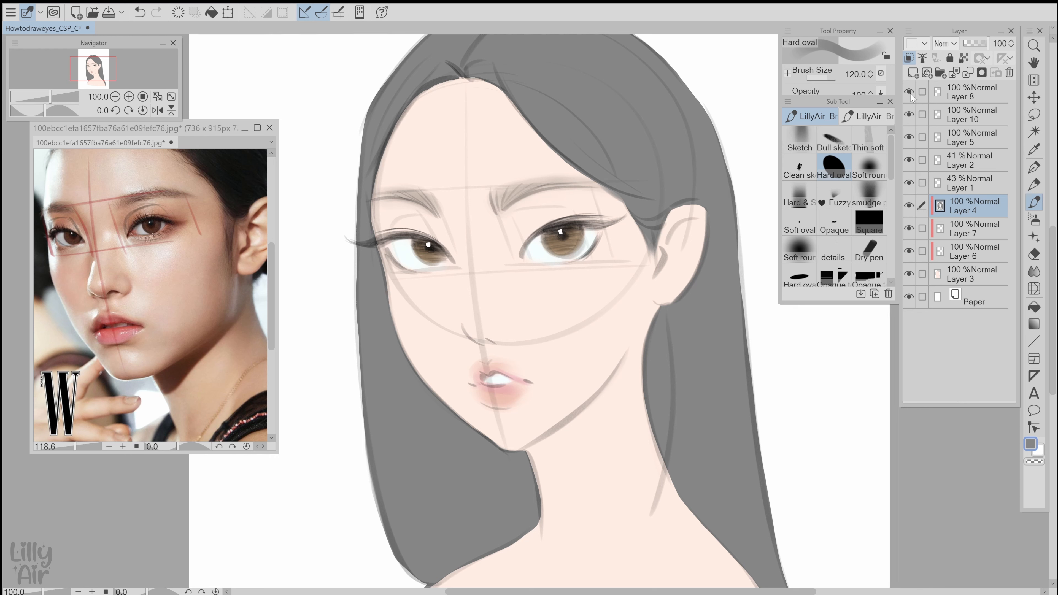
click(965, 118)
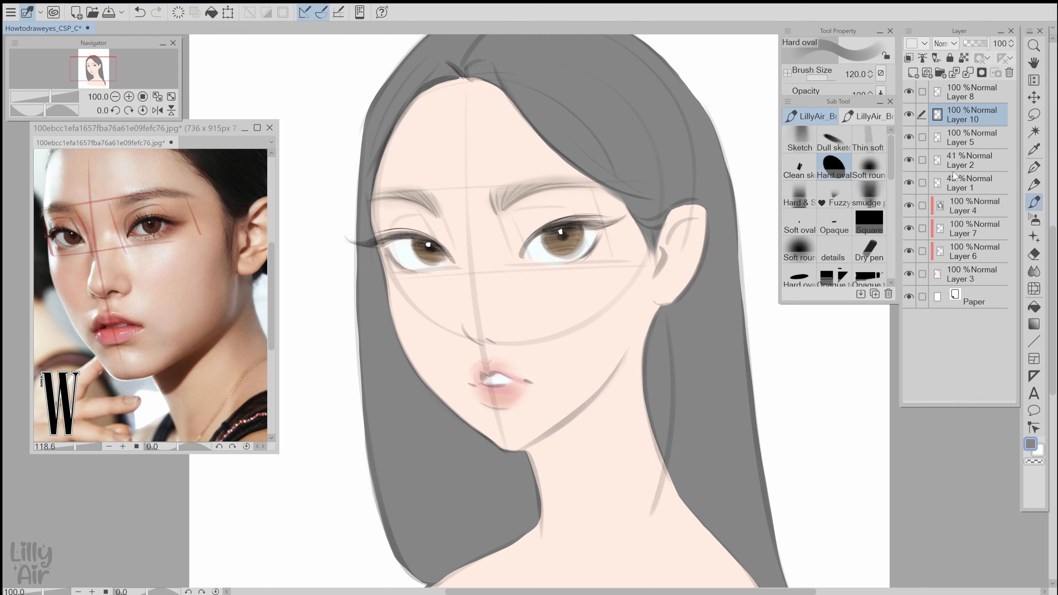
shift+click(965, 168)
right_click(968, 166)
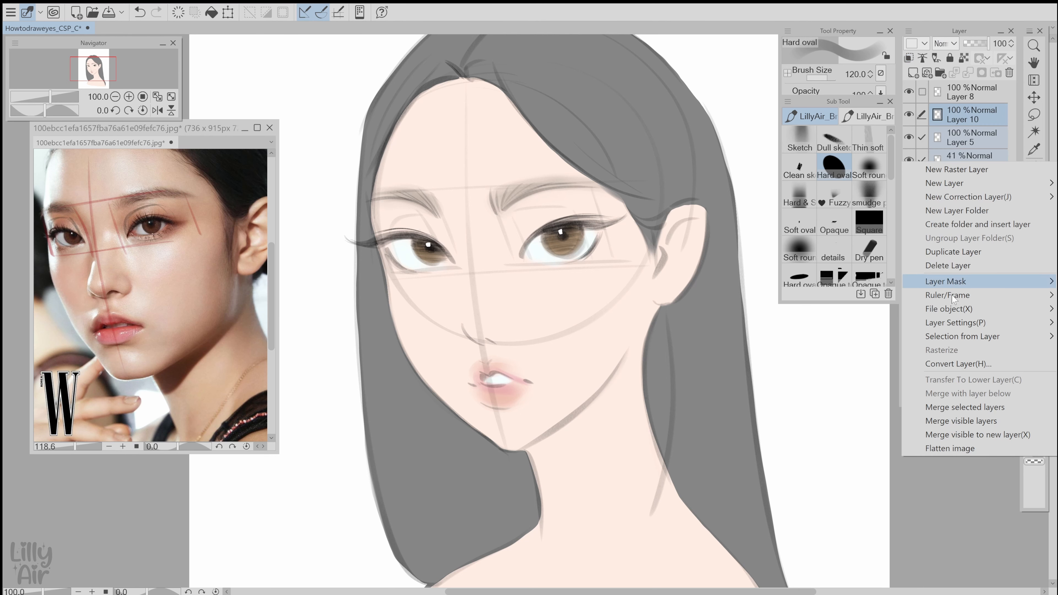
click(959, 403)
- Set the merged line art layer's blending mode to Multiply and lock its transparent pixels
click(946, 43)
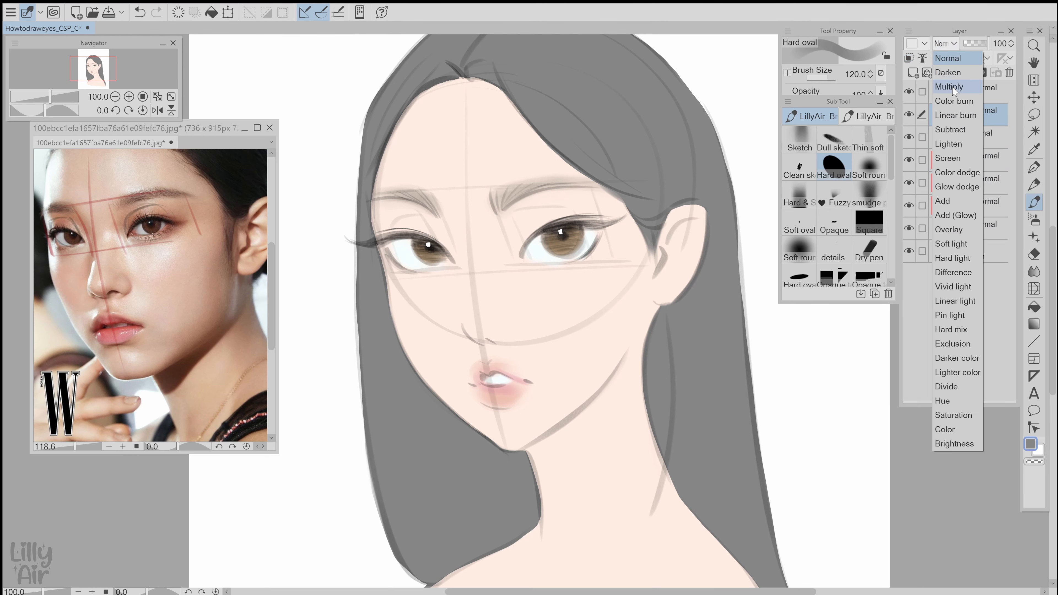
click(957, 74)
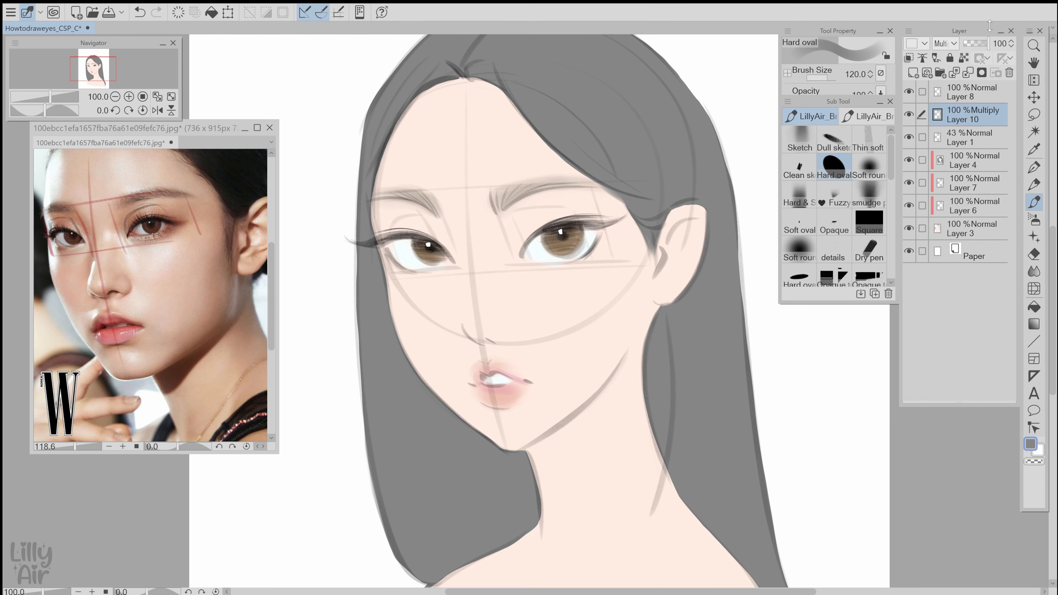
click(965, 59)
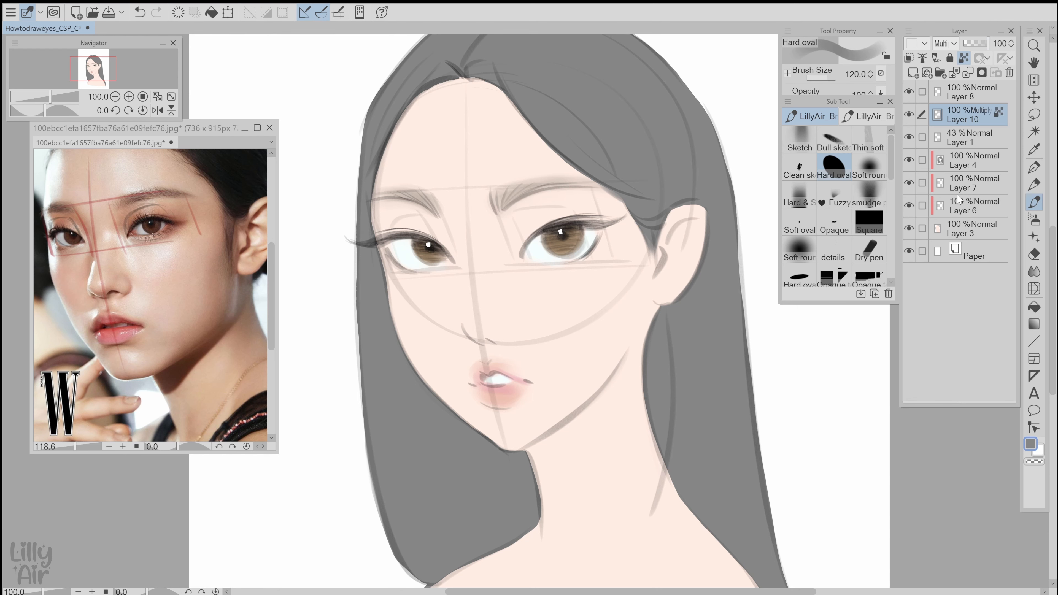
- Tint the facial line art with a Foreground to transparent gradient in dark brown at H 23, S 100, V 44
key(c)
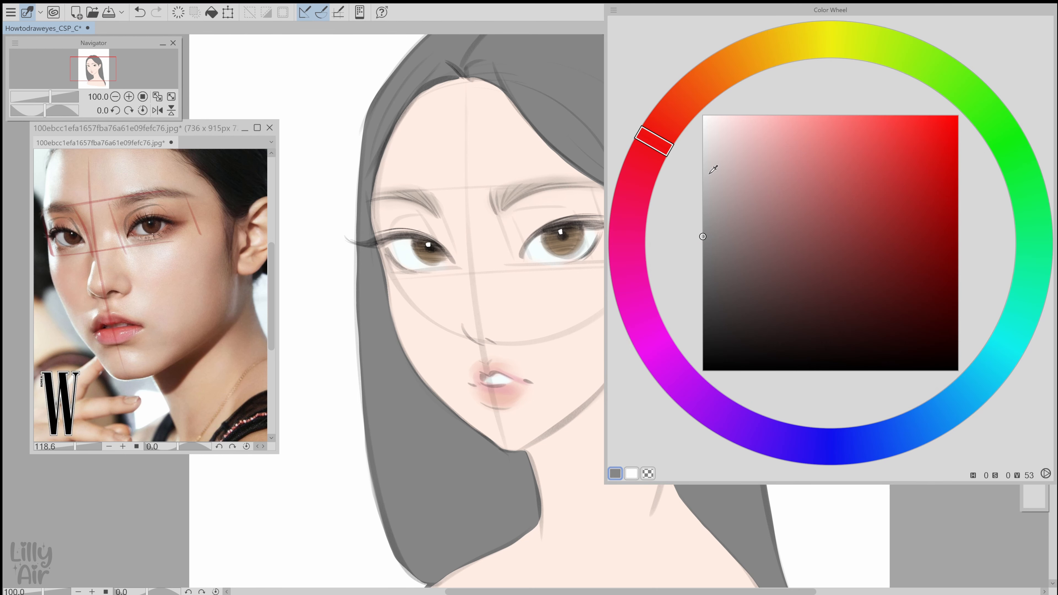
click(708, 80)
click(960, 249)
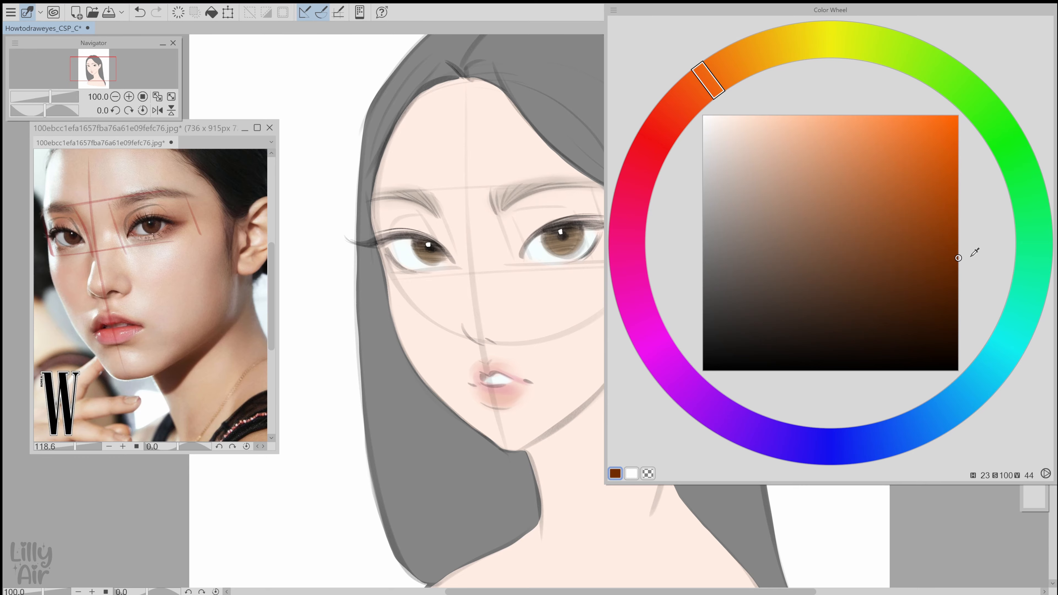
key(c)
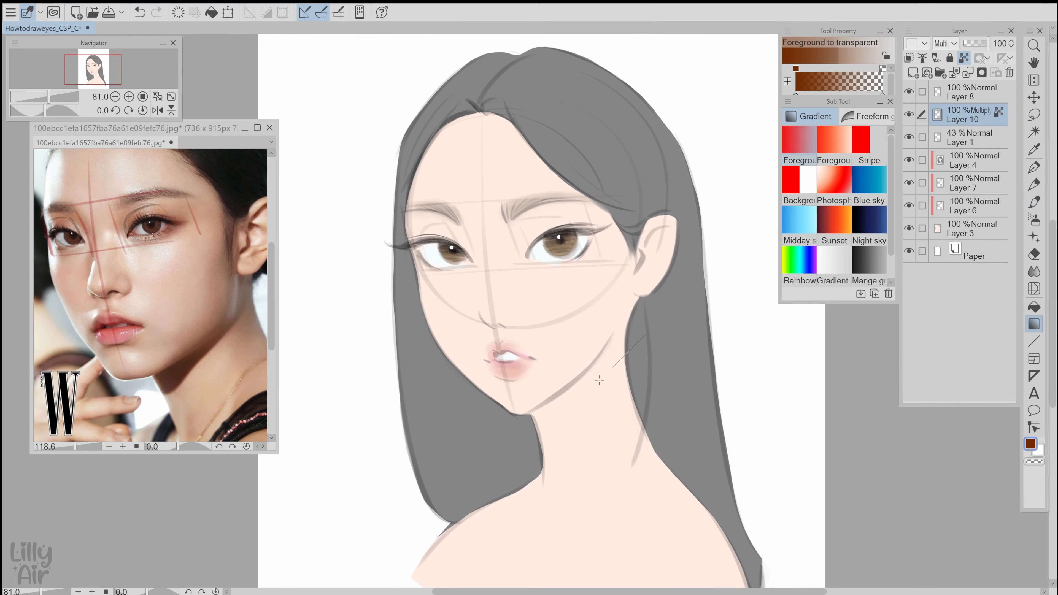
drag(599, 381, 553, 413)
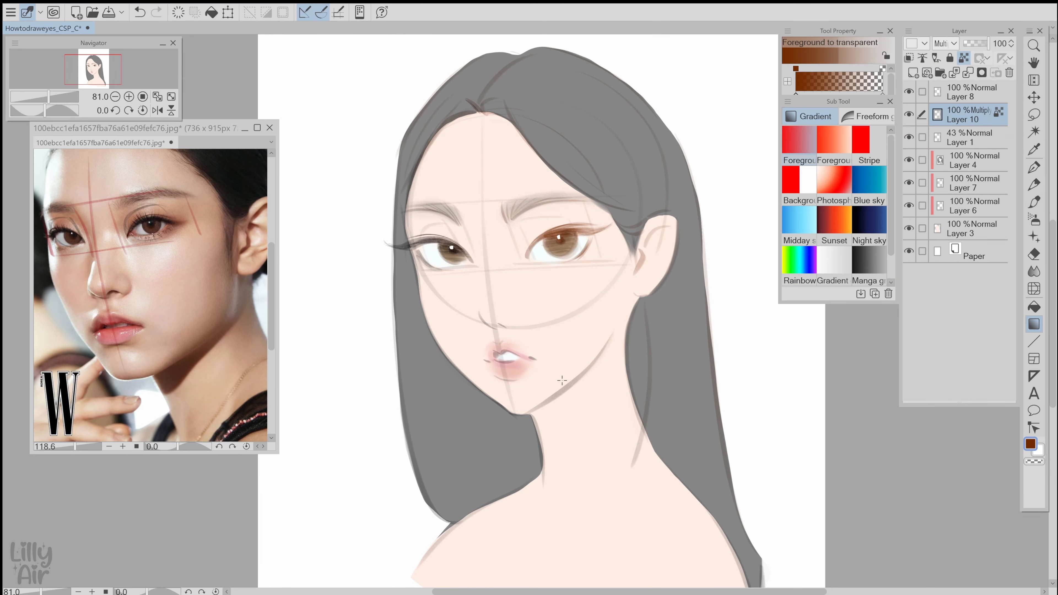
- Extend the dark brown Foreground to transparent gradient tint over the jaw, neck and hair outlines on Layer 10
drag(709, 293, 709, 293)
drag(466, 488, 536, 445)
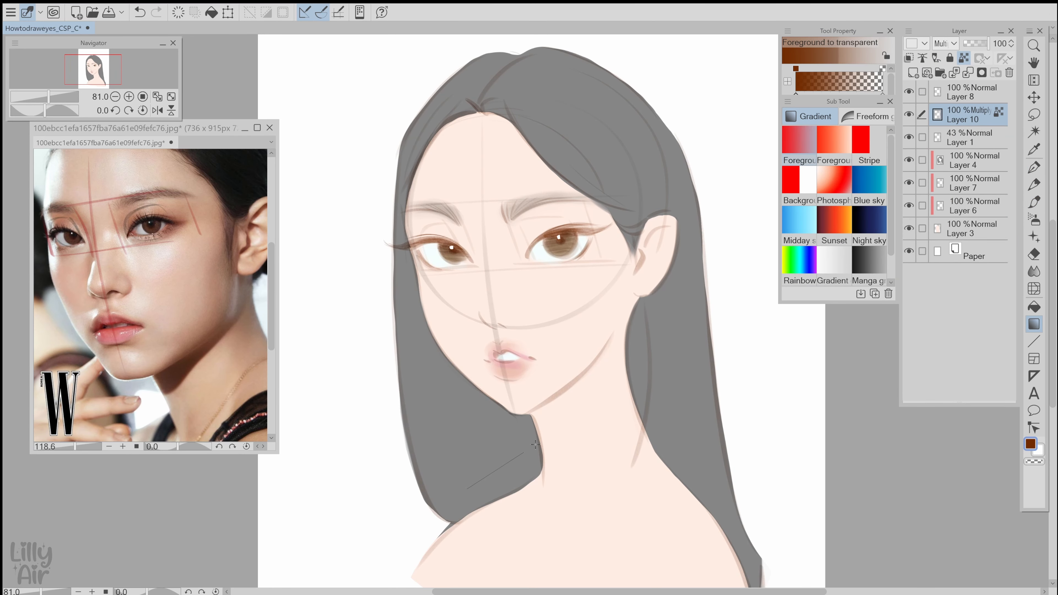
drag(478, 461, 673, 353)
- Redraw the upper lash lines of both eyes in dark brown on Layer 2 with the Dull sketch brush, undoing unwanted strokes
scroll(673, 352, up, 2)
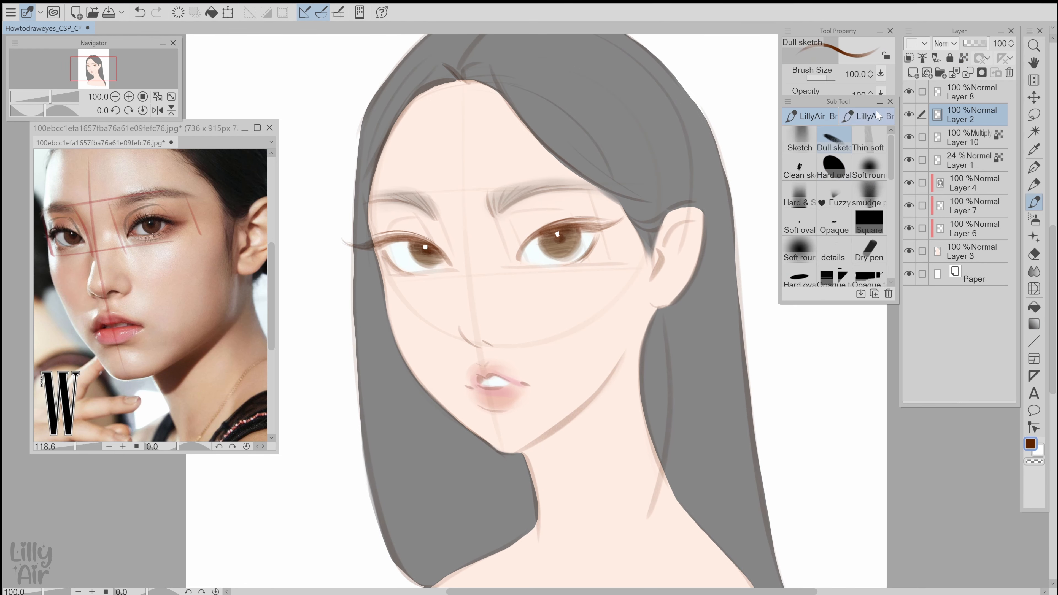
mouse_move(431, 247)
mouse_down()
mouse_move(387, 242)
mouse_move(409, 247)
mouse_up()
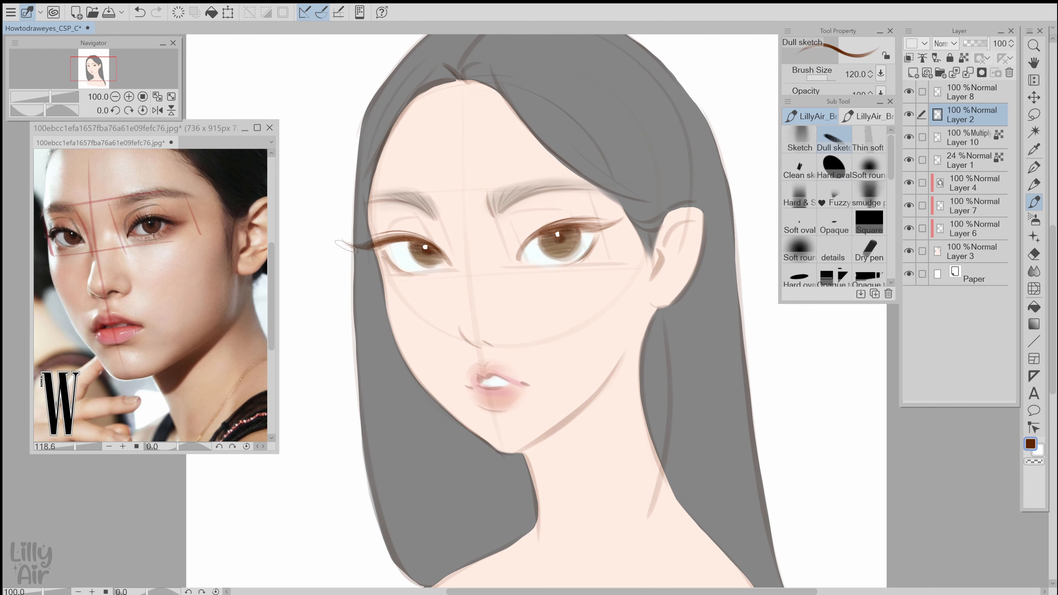
key(bracketleft)
key(bracketleft)
key(ctrl+z)
drag(526, 245, 610, 224)
key(ctrl+z)
key(ctrl+z)
- Draw a thin dark brown lower lash line on the far eye with the Dull sketch brush at size 40
key(bracketleft)
key(bracketleft)
key(bracketleft)
key(bracketleft)
key(bracketleft)
key(bracketleft)
key(bracketleft)
key(bracketleft)
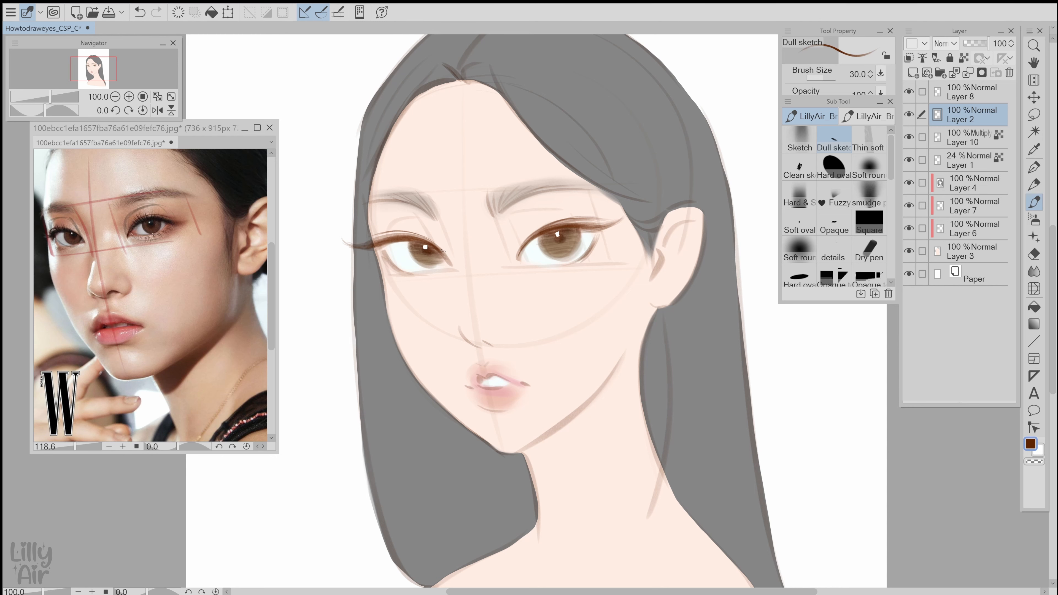
key(bracketright)
scroll(481, 252, up, 3)
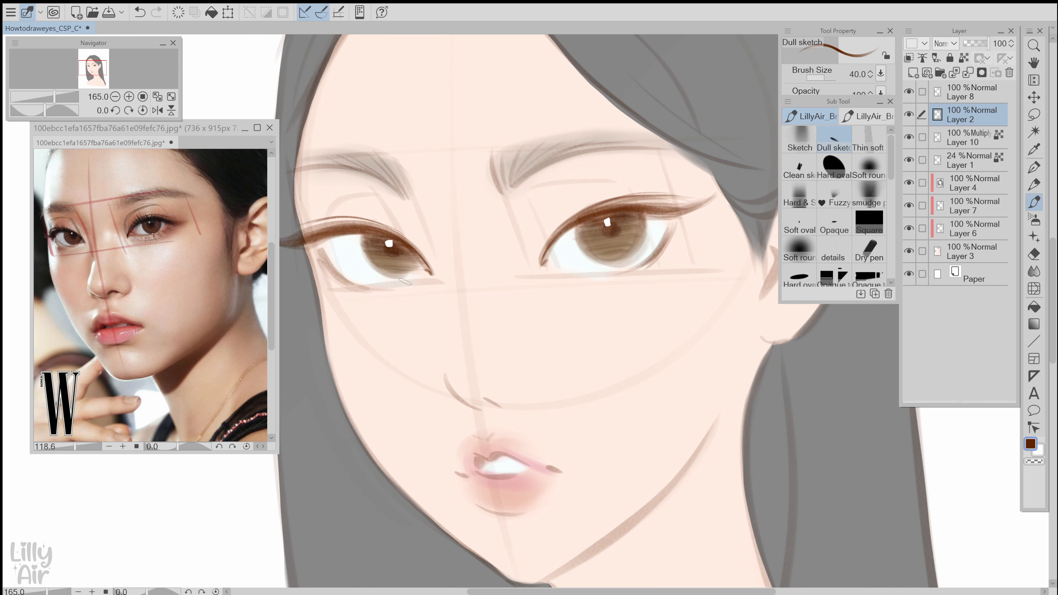
key(ctrl+z)
drag(320, 251, 352, 287)
drag(543, 377, 569, 389)
- Add fine lash strokes around the upper lids and outer corners of both eyes with the brush at about size 60, and save
key(bracketright)
key(bracketright)
key(bracketright)
key(bracketright)
key(bracketright)
key(bracketright)
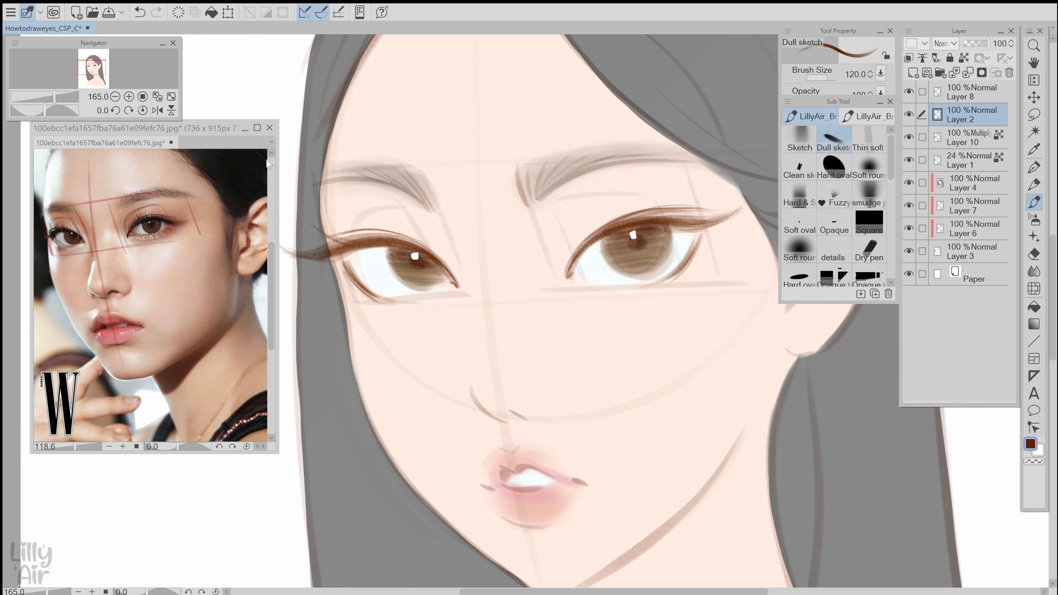
key(bracketleft)
key(bracketleft)
drag(710, 316, 699, 319)
key(bracketleft)
key(bracketleft)
key(bracketleft)
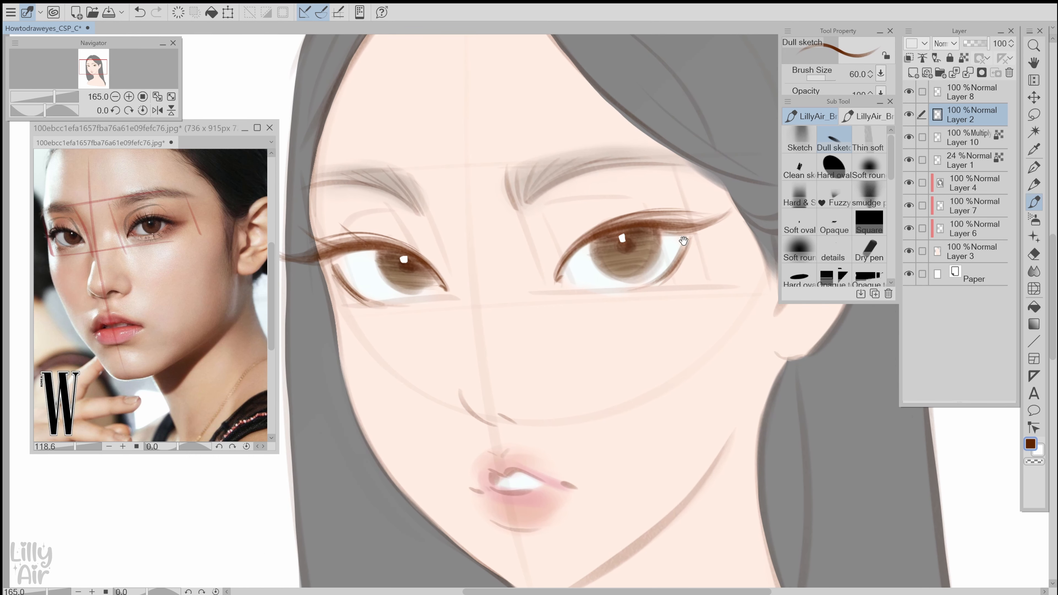
mouse_move(673, 223)
mouse_down()
mouse_move(689, 210)
mouse_move(655, 205)
mouse_up()
key(ctrl+z)
drag(715, 282, 729, 279)
drag(700, 227, 734, 215)
drag(543, 310, 556, 307)
key(bracketleft)
drag(378, 286, 368, 289)
key(bracketright)
key(bracketright)
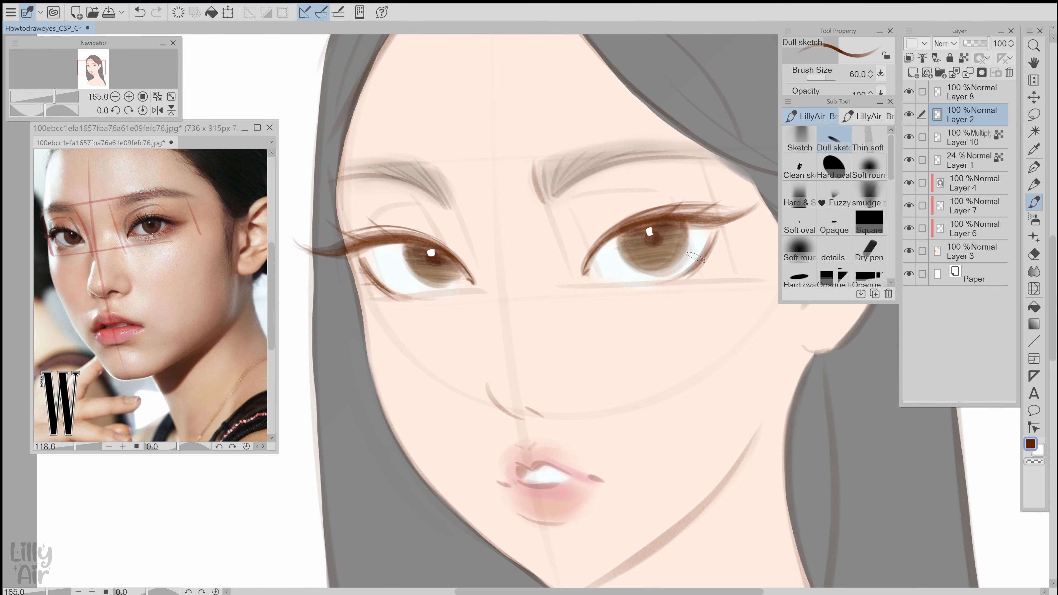
key(ctrl+s)
- Set up the Hard & Soft edge brush at size 300 on Layer 9 with dark reddish brown at H 19, S 100, V 44
scroll(515, 226, down, 3)
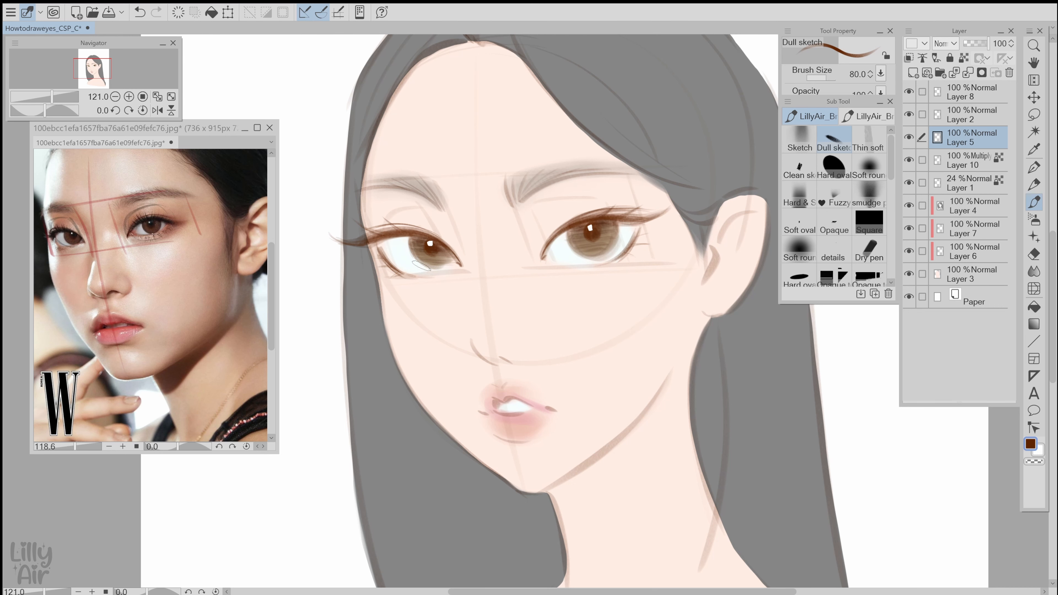
scroll(475, 234, down, 3)
click(816, 189)
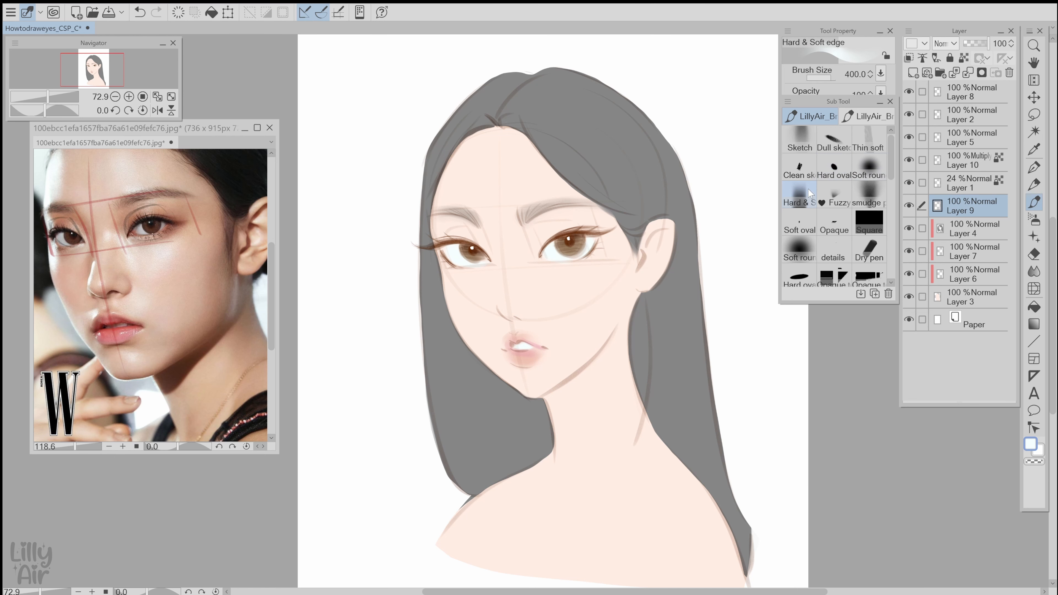
key(bracketleft)
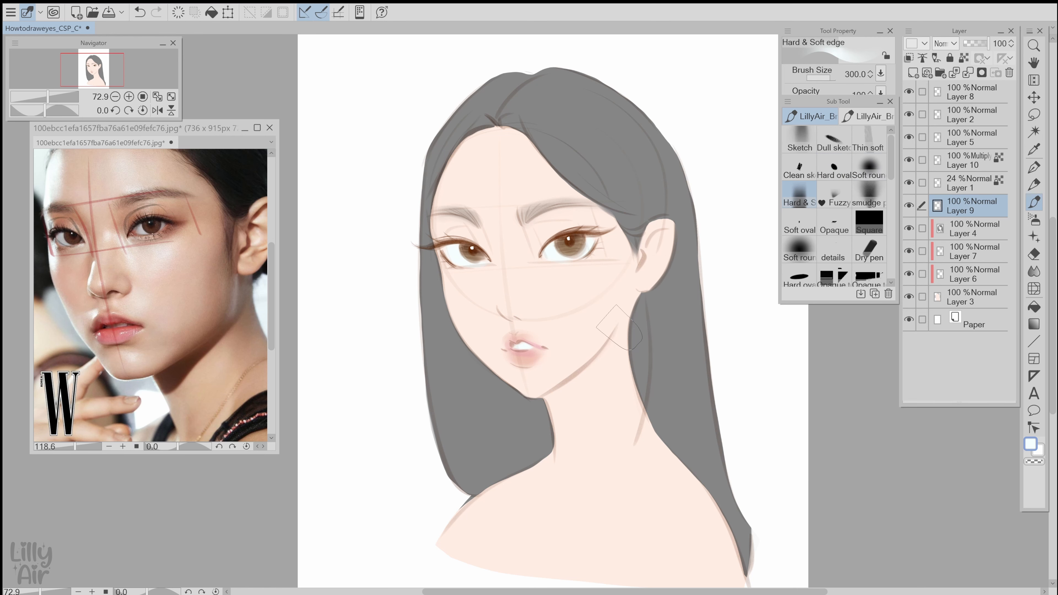
key(c)
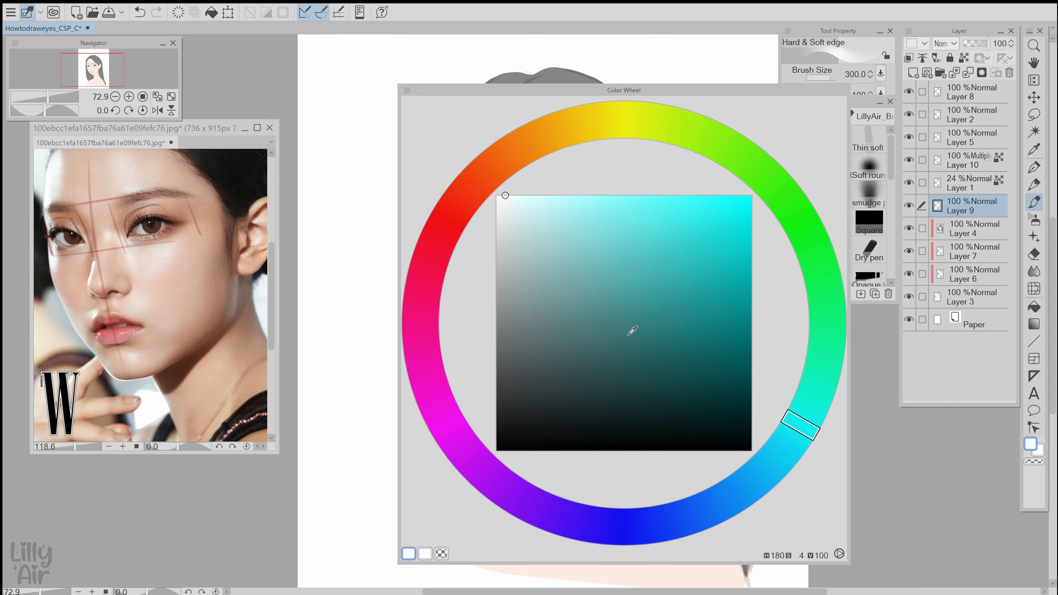
click(518, 156)
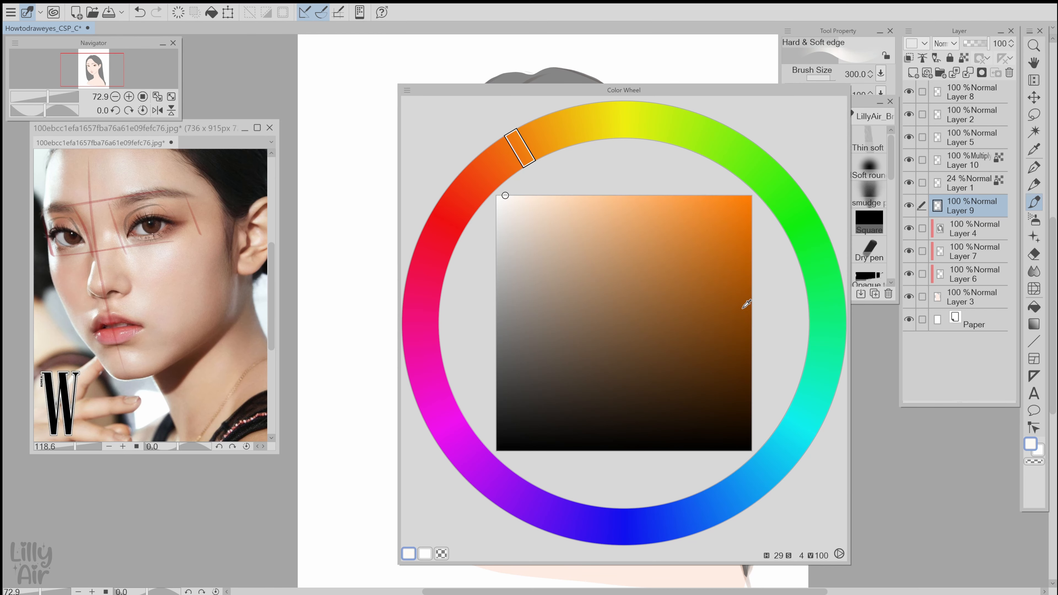
click(496, 175)
click(748, 296)
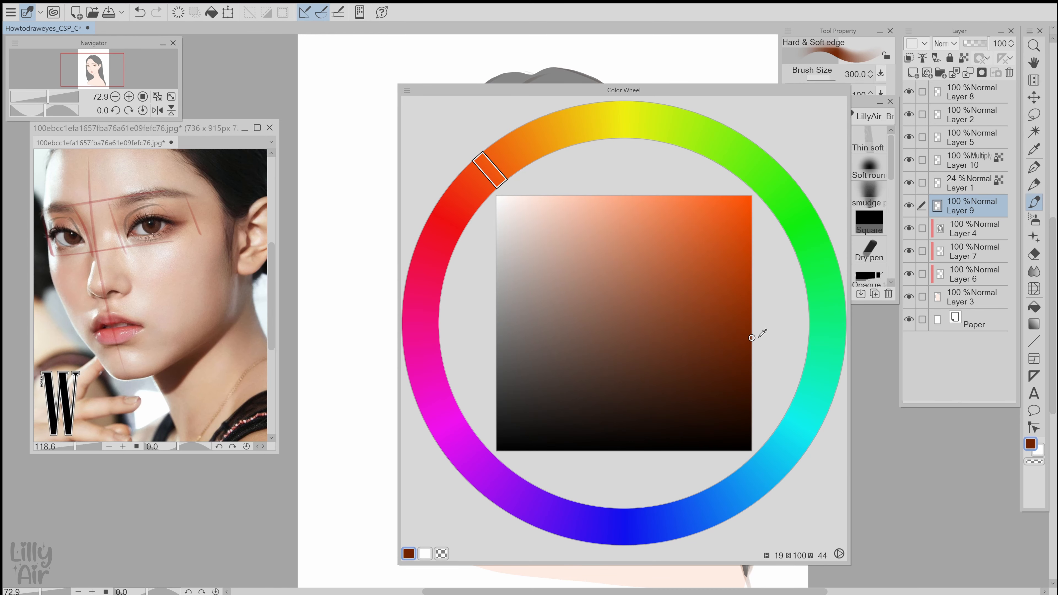
scroll(553, 306, up, 2)
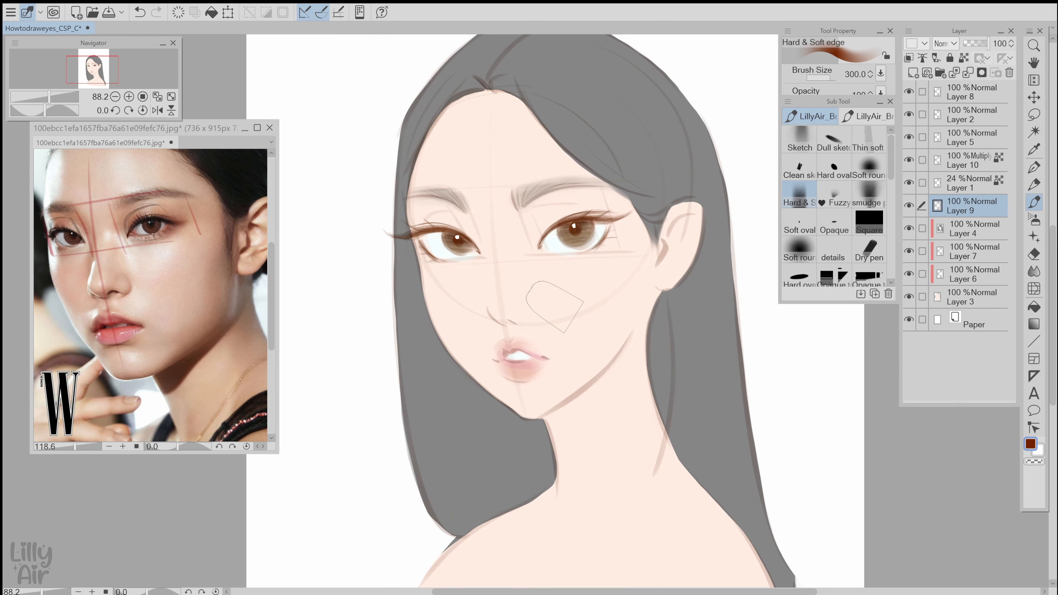
- Brush soft brown shading below the jaw and beside the ear on Layer 9, undoing unwanted strokes
mouse_move(571, 371)
mouse_down()
mouse_move(586, 300)
mouse_move(638, 228)
mouse_up()
key(ctrl+z)
mouse_move(583, 292)
mouse_down()
mouse_move(566, 307)
mouse_move(642, 363)
mouse_up()
key(ctrl+z)
- Shade the eyelids of both eyes in soft brown with a reduced Hard & Soft edge brush
key(bracketleft)
key(bracketleft)
key(bracketleft)
mouse_move(470, 240)
mouse_down()
mouse_move(426, 205)
mouse_move(435, 225)
mouse_move(420, 225)
mouse_up()
key(bracketleft)
key(bracketleft)
key(bracketleft)
key(bracketleft)
key(bracketleft)
mouse_move(540, 231)
mouse_down()
mouse_move(642, 192)
mouse_move(600, 247)
mouse_up()
key(bracketright)
key(bracketright)
key(bracketright)
key(bracketright)
key(ctrl+z)
- Adjust the brush colour and shade the outer corner of the far eye with a smaller brush
key(c)
click(566, 147)
click(783, 324)
key(bracketleft)
key(bracketleft)
key(bracketleft)
key(ctrl+z)
drag(429, 263, 409, 250)
- Shade the lips with a small brush and a colour adjusted from the sampled lip tone, undoing unwanted strokes
alt+click(521, 362)
key(c)
click(508, 258)
key(bracketleft)
key(bracketleft)
key(bracketleft)
mouse_move(544, 353)
mouse_down()
mouse_move(529, 363)
mouse_move(528, 347)
mouse_move(503, 349)
mouse_up()
key(ctrl+z)
key(c)
click(502, 364)
key(ctrl+z)
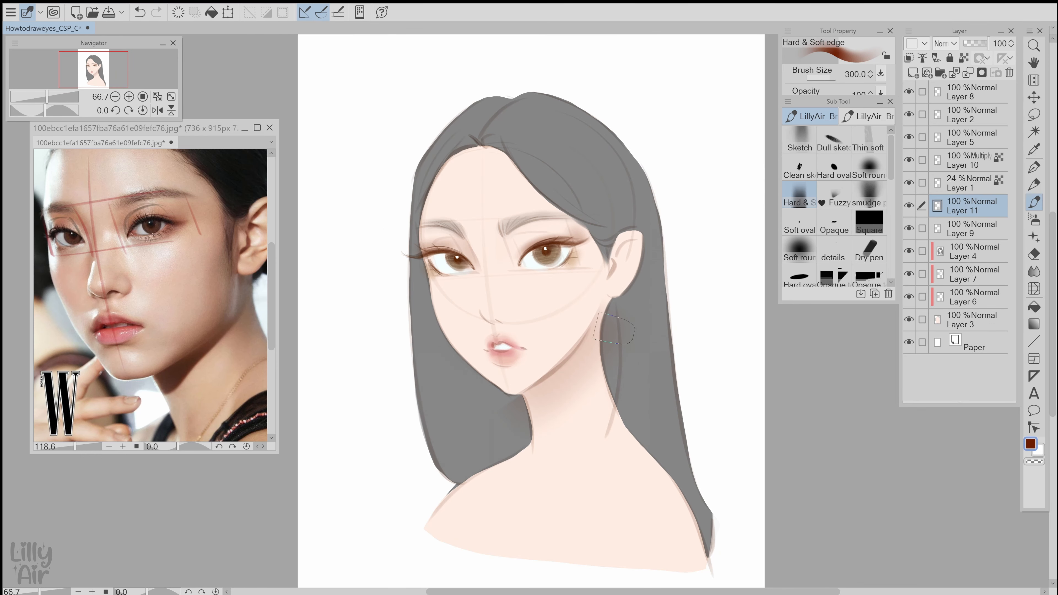
- Shade the ear, the side of the forehead and the far cheek on Layer 11 with the Hard & Soft edge brush
drag(600, 318, 632, 243)
key(bracketleft)
drag(433, 241, 458, 164)
drag(442, 275, 503, 367)
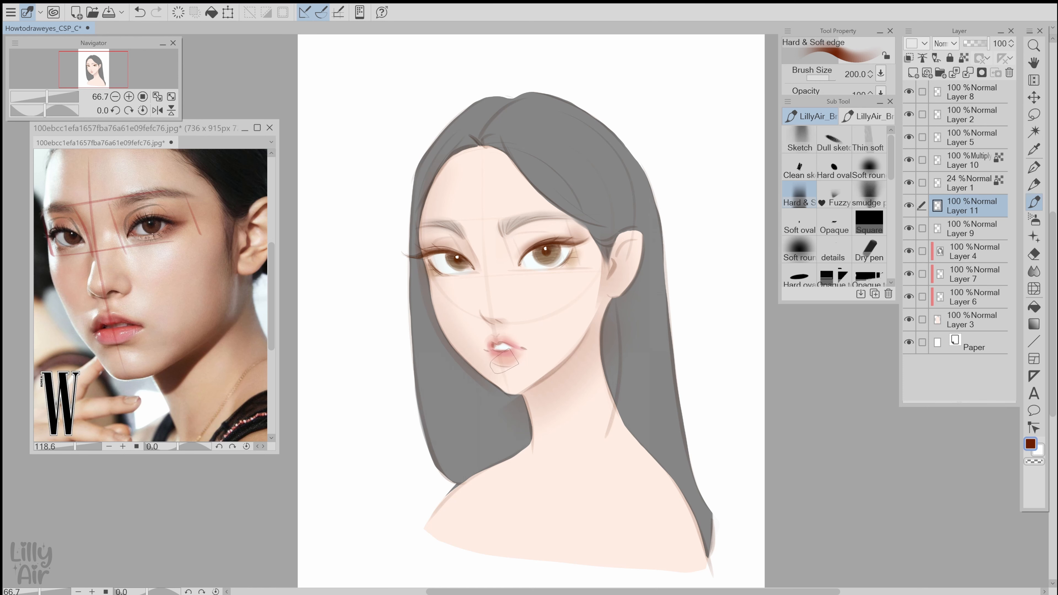
key(ctrl+z)
drag(442, 305, 485, 373)
- Paint a cast shadow under the jaw on Layer 12 and clean its edges with the Hard oval eraser at size 80
drag(506, 355, 579, 271)
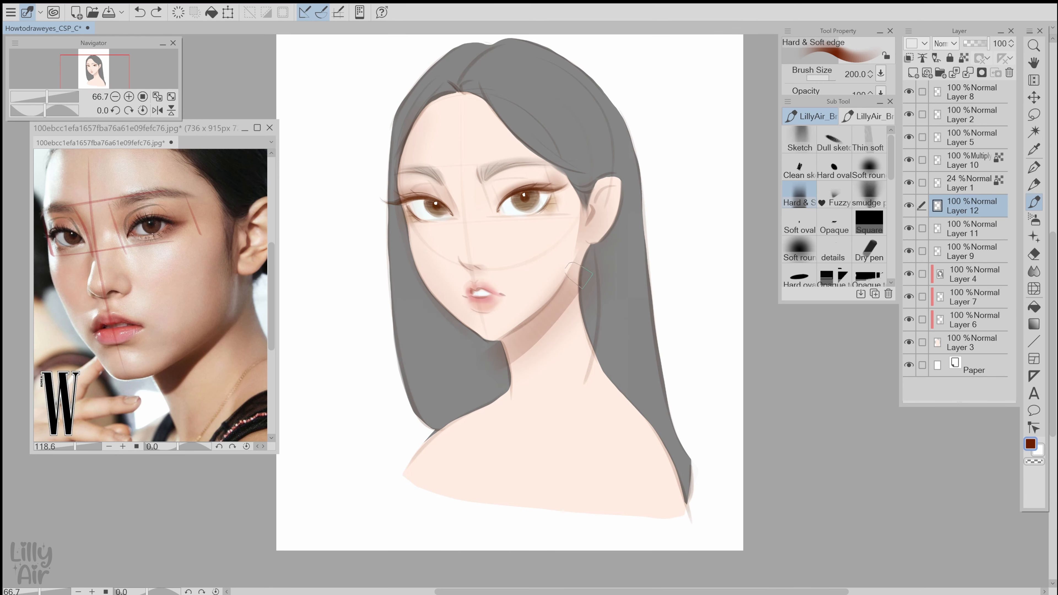
key(e)
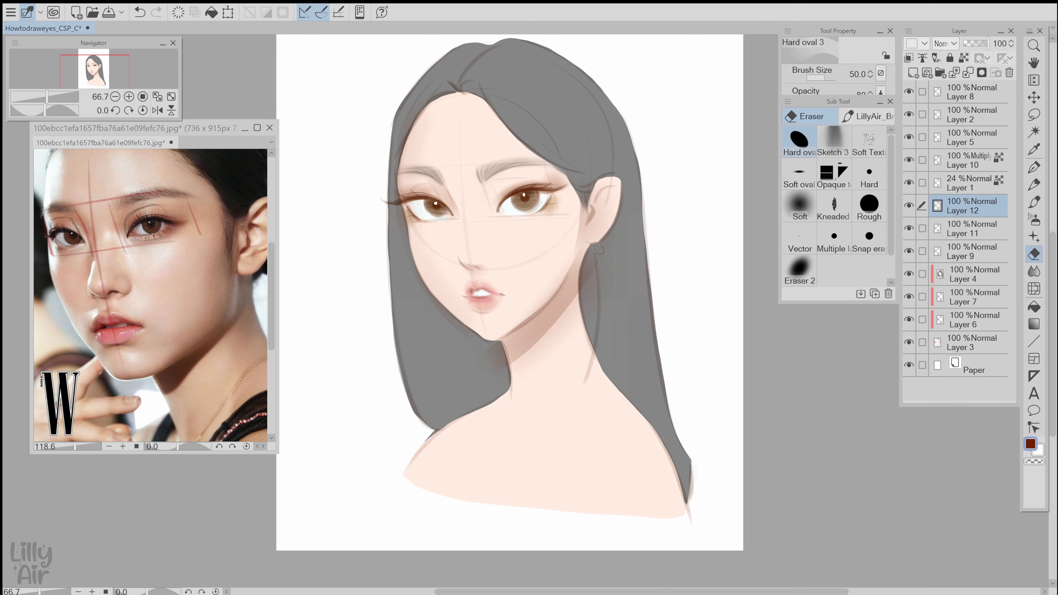
key(bracketright)
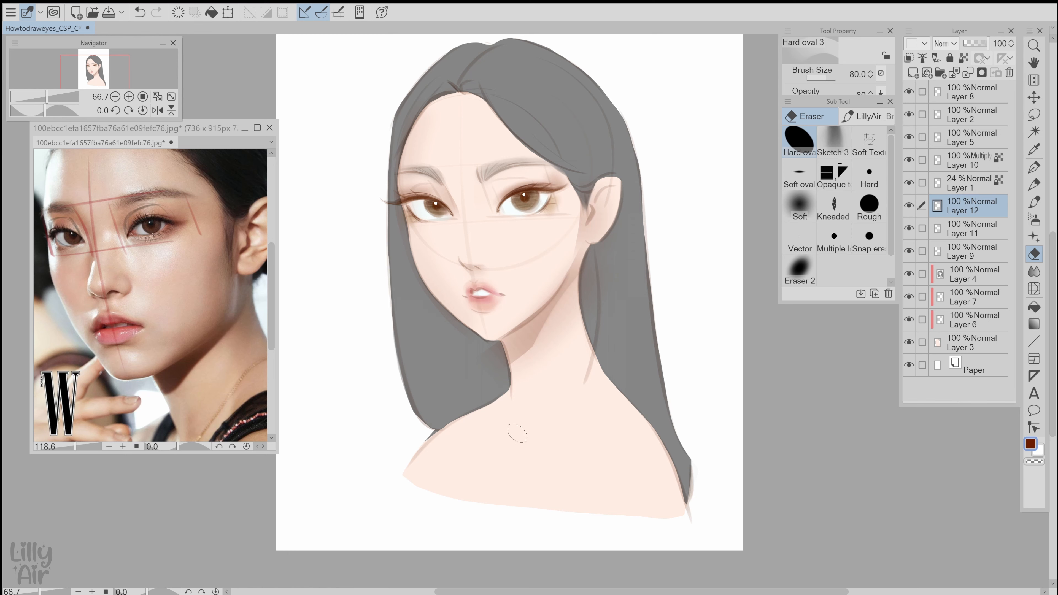
- Shade the shoulder along the hair and the hair beside the neck on Layer 12 with the Hard & Soft edge brush at size 250
key(b)
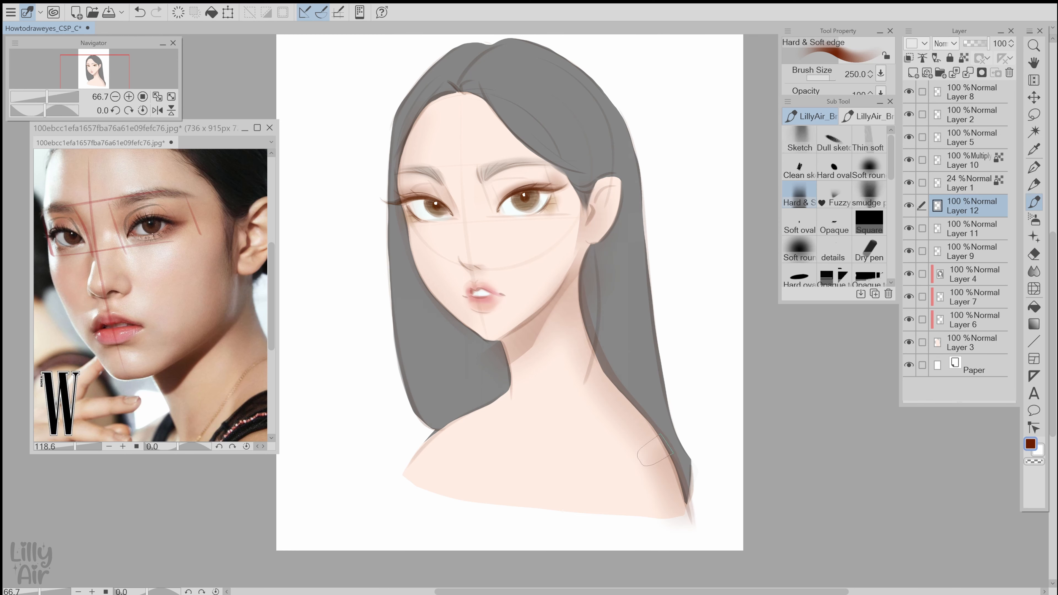
key(e)
key(b)
mouse_move(499, 367)
mouse_down()
mouse_move(435, 417)
mouse_move(395, 324)
mouse_up()
mouse_move(438, 97)
mouse_down()
mouse_move(464, 137)
mouse_move(504, 153)
mouse_move(500, 134)
mouse_move(487, 131)
mouse_move(603, 216)
mouse_up()
key(ctrl+z)
key(e)
key(b)
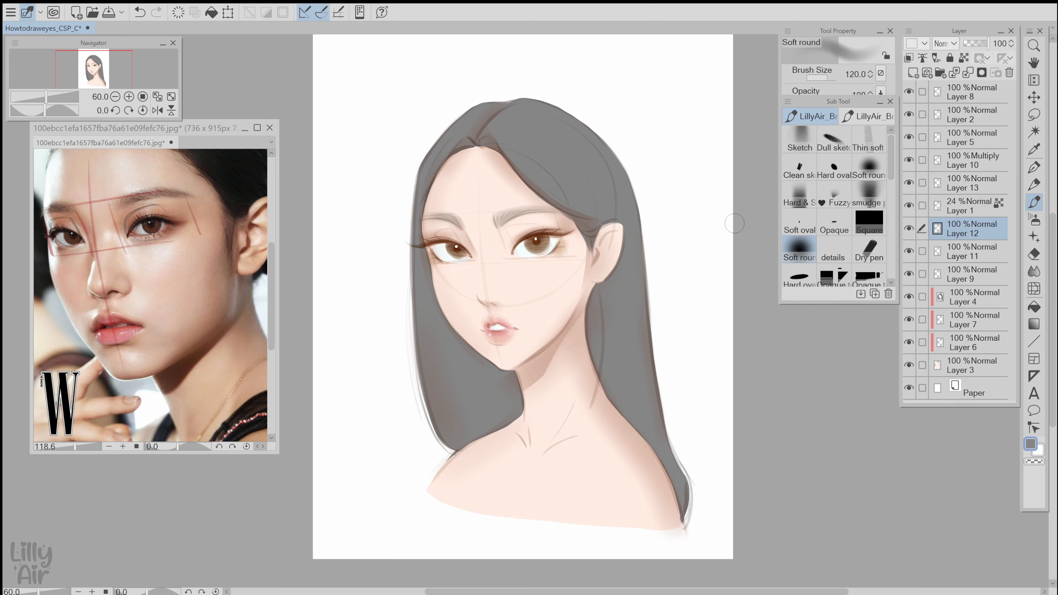
- Add a new layer clipped to skin Layer 3 and paint salmon blush on both cheeks with the Soft round brush
click(975, 365)
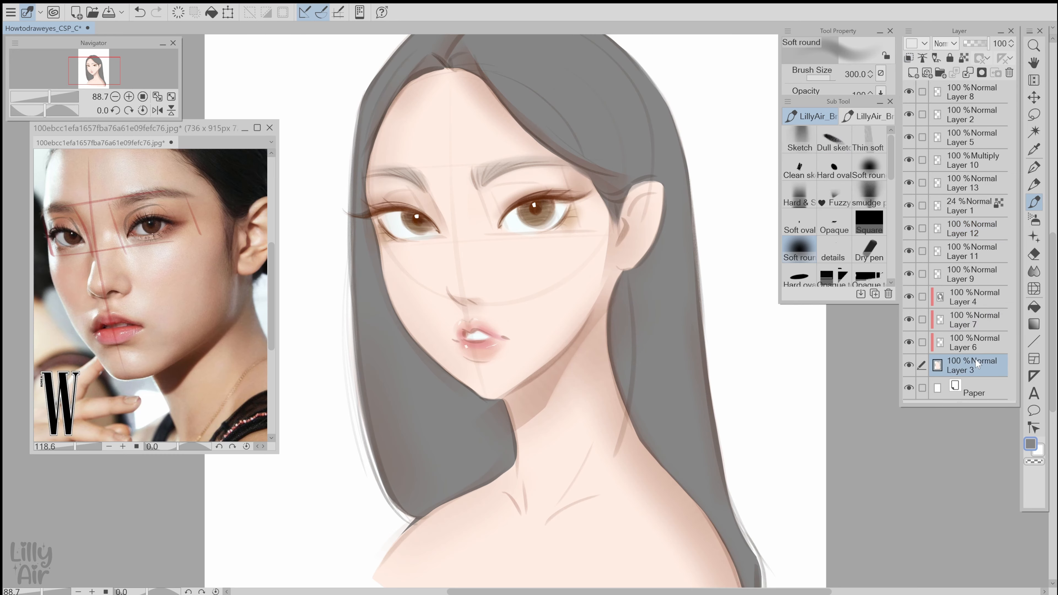
key(ctrl+shift+n)
key(ctrl+alt+g)
click(513, 133)
drag(571, 267, 558, 266)
drag(427, 279, 406, 266)
drag(535, 265, 590, 240)
drag(422, 271, 402, 260)
mouse_move(562, 254)
mouse_down()
mouse_move(582, 242)
mouse_move(573, 253)
mouse_up()
drag(471, 296, 433, 288)
- Adjust the blush colour and brush warm tones over the neck, shoulder and cheeks on Layer 14
click(638, 208)
mouse_move(563, 378)
mouse_down()
mouse_move(582, 354)
mouse_move(541, 422)
mouse_up()
key(])
mouse_move(452, 505)
mouse_down()
mouse_move(440, 392)
mouse_move(471, 536)
mouse_up()
drag(432, 347, 656, 232)
- Warm the edge of the forehead and the neck with a smaller Soft round brush, save, and reduce the brush to size 150
key([)
key([)
key([)
drag(407, 205, 391, 225)
key(ctrl+s)
drag(611, 374, 649, 397)
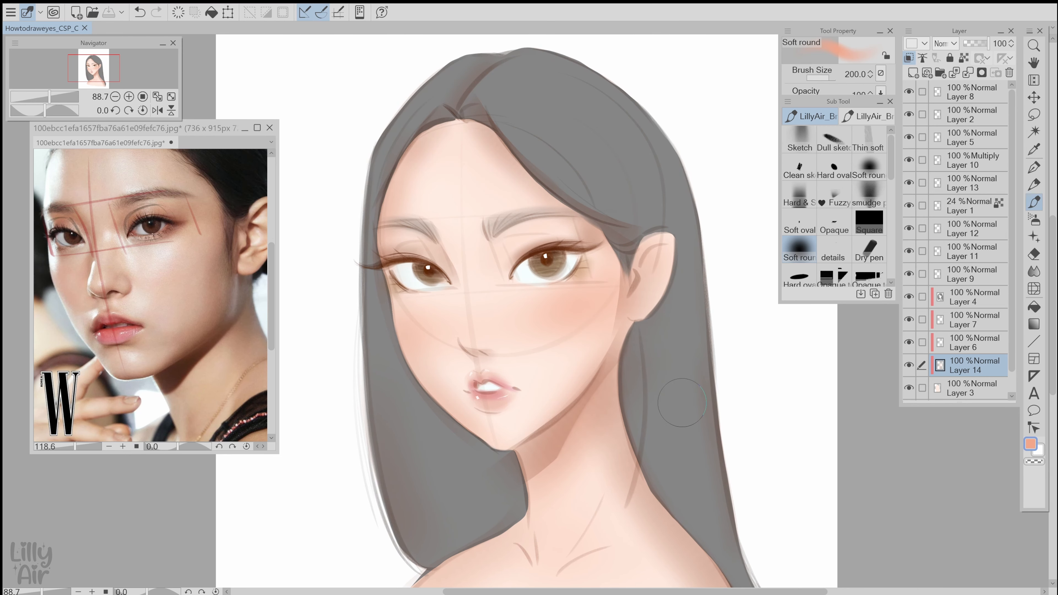
key(bracketleft)
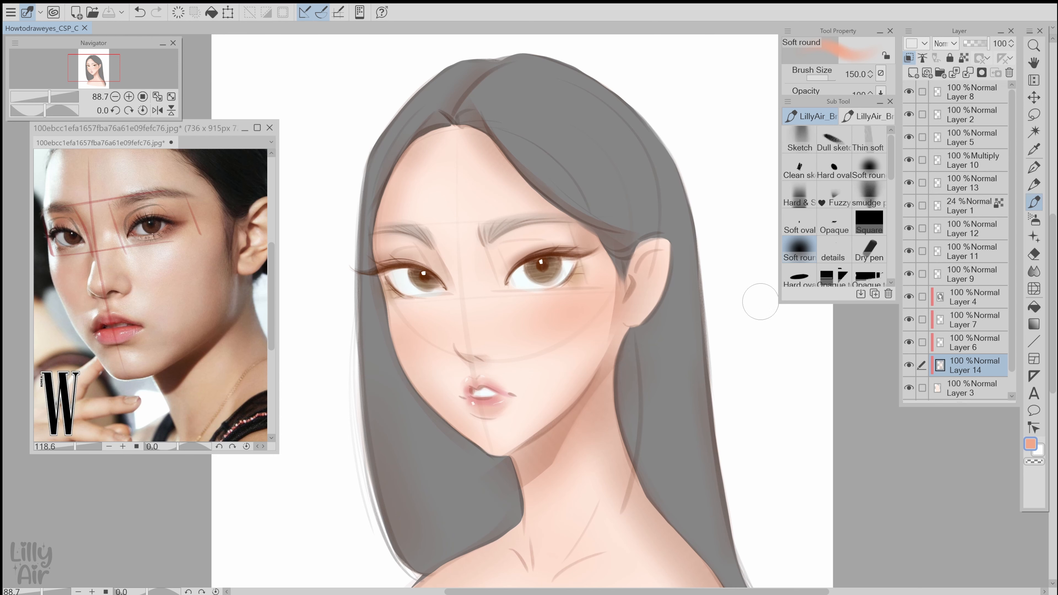
- Minimize the reference photo window to leave only the portrait canvas in view
click(245, 129)
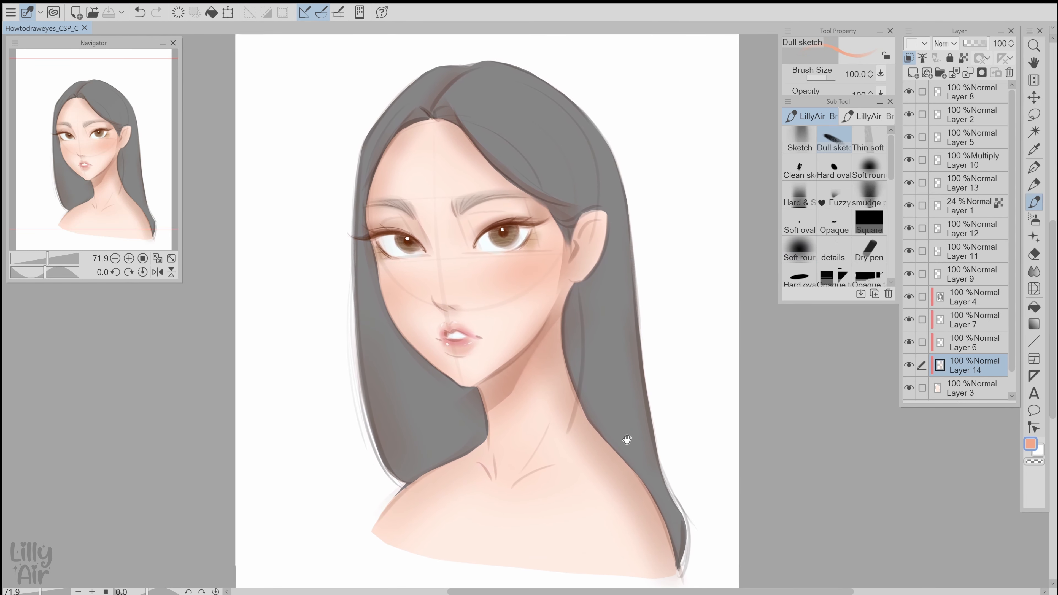
drag(627, 440, 624, 440)
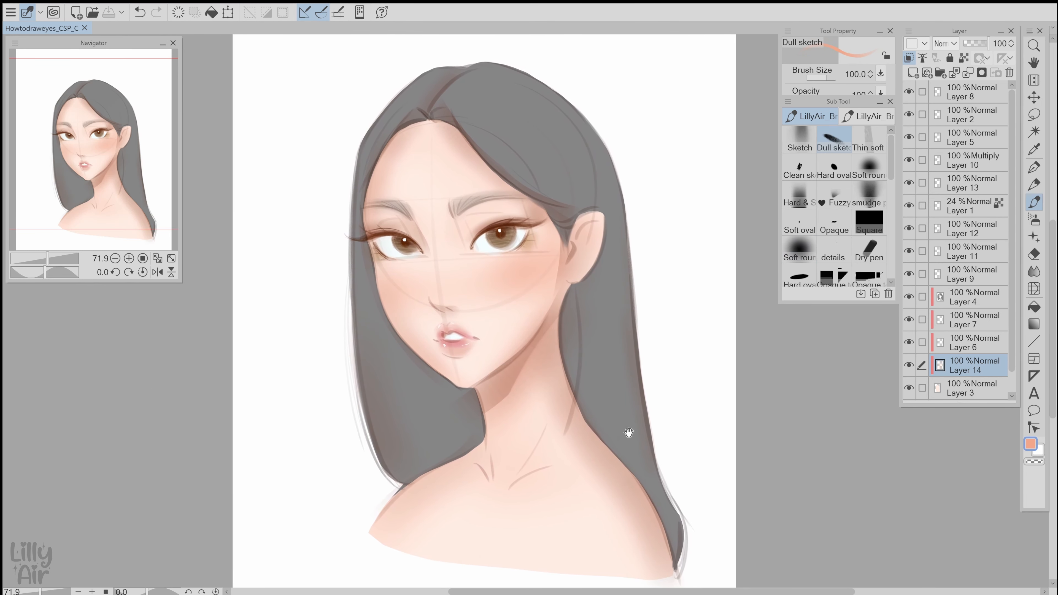
scroll(632, 424, up, 7)
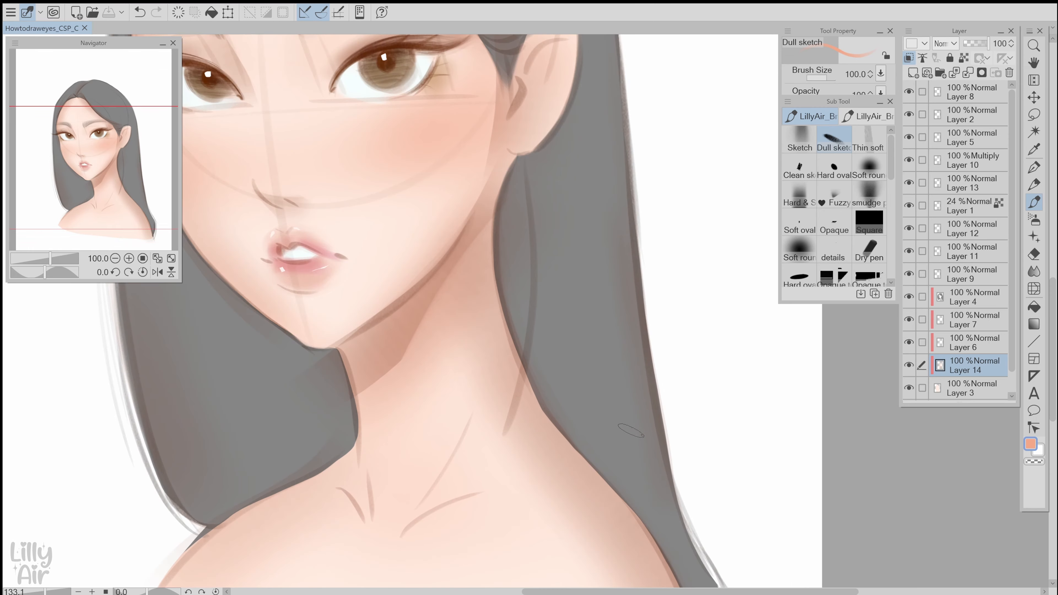
mouse_move(576, 189)
mouse_down()
mouse_move(669, 290)
mouse_move(701, 377)
mouse_move(725, 383)
mouse_up()
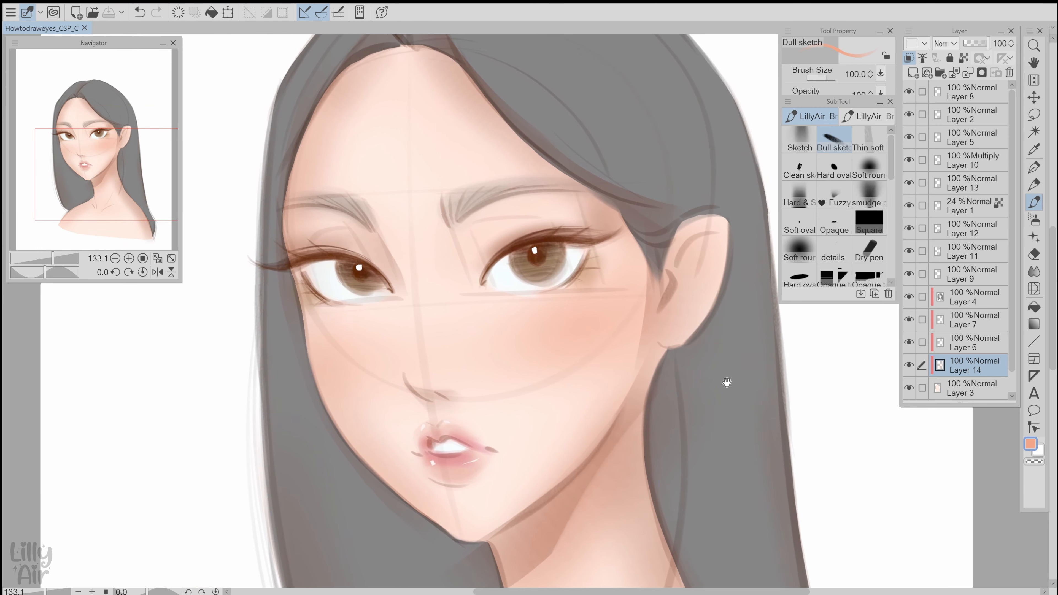